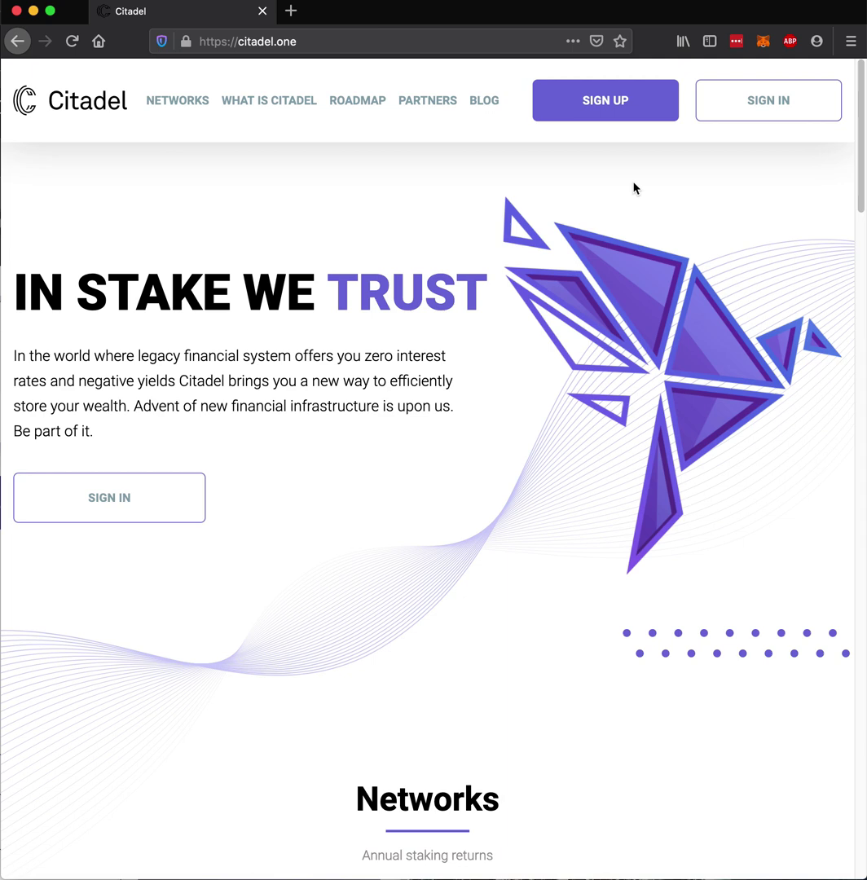
Sign up with the account e-mail and a LastPass-generated password, saving the login to LastPass
click(611, 106)
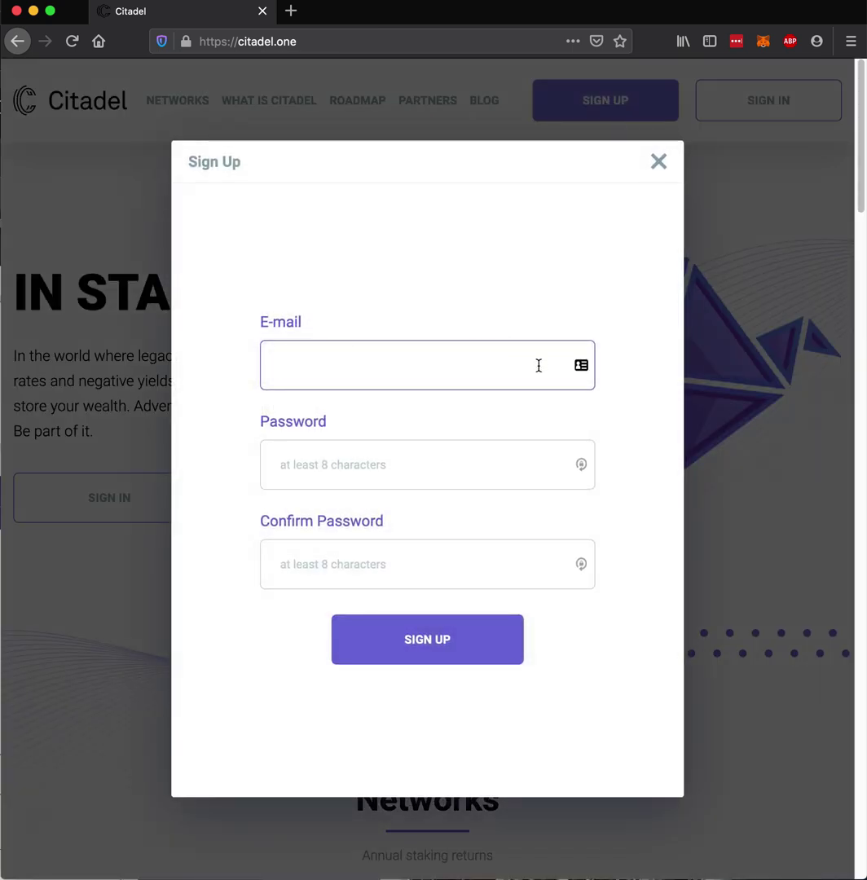
click(435, 358)
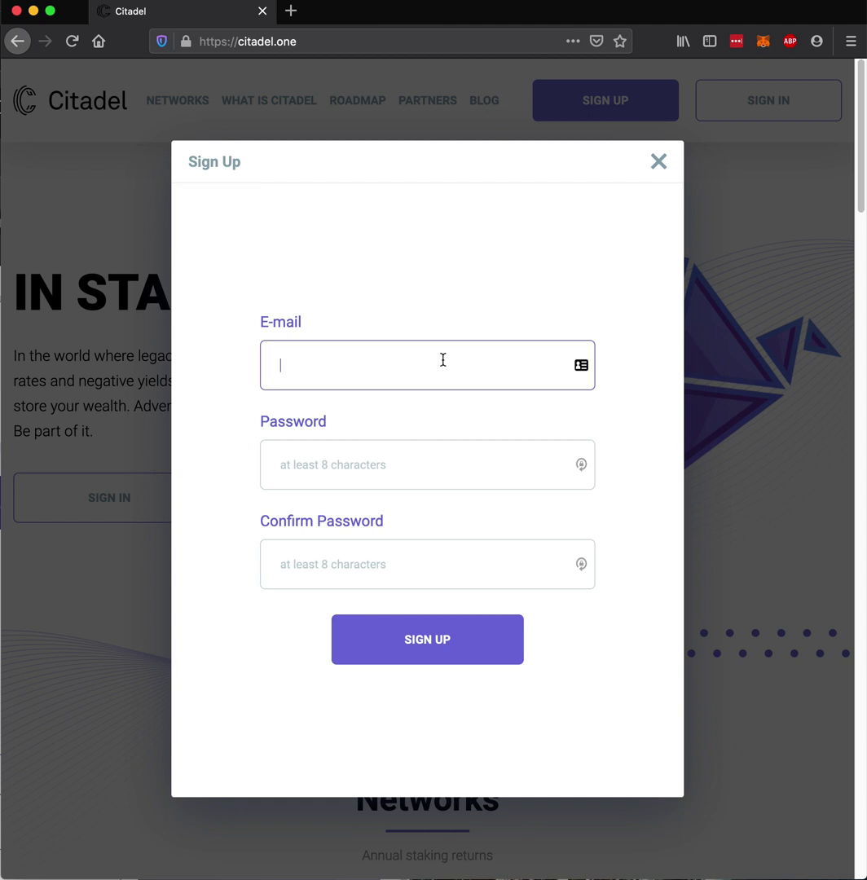
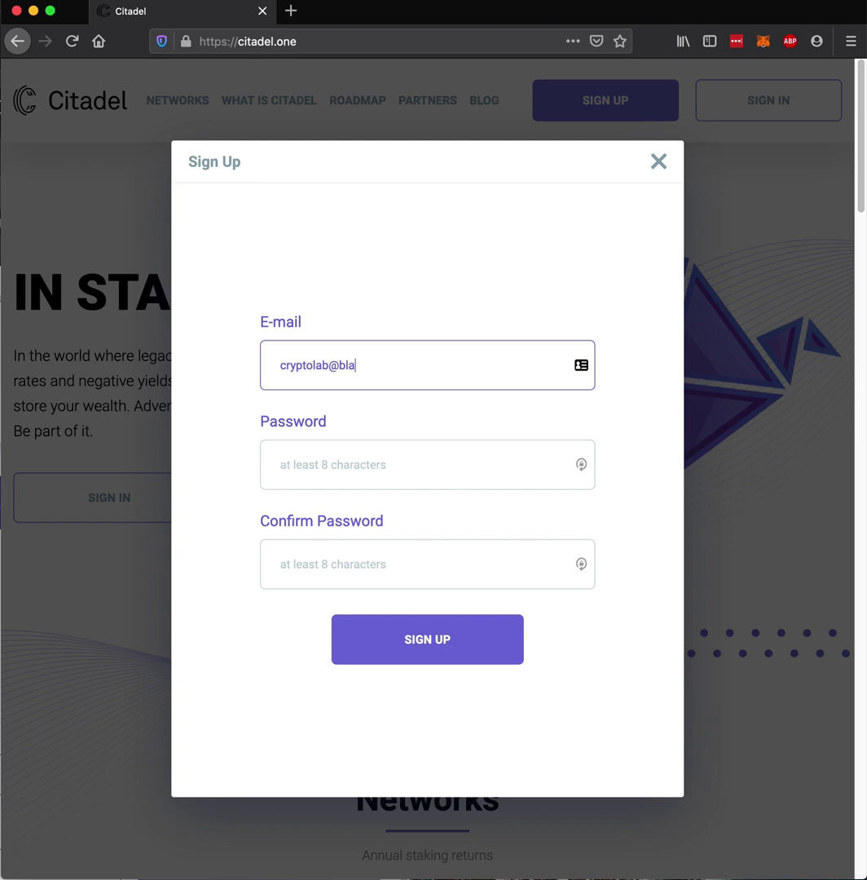
click(583, 466)
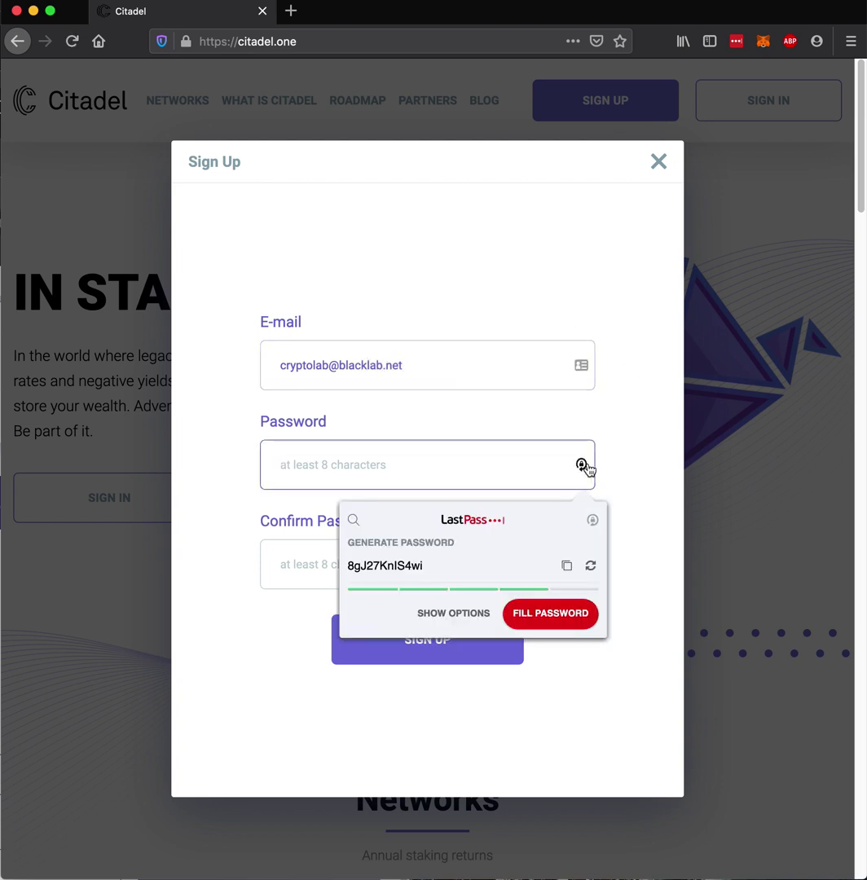
click(552, 614)
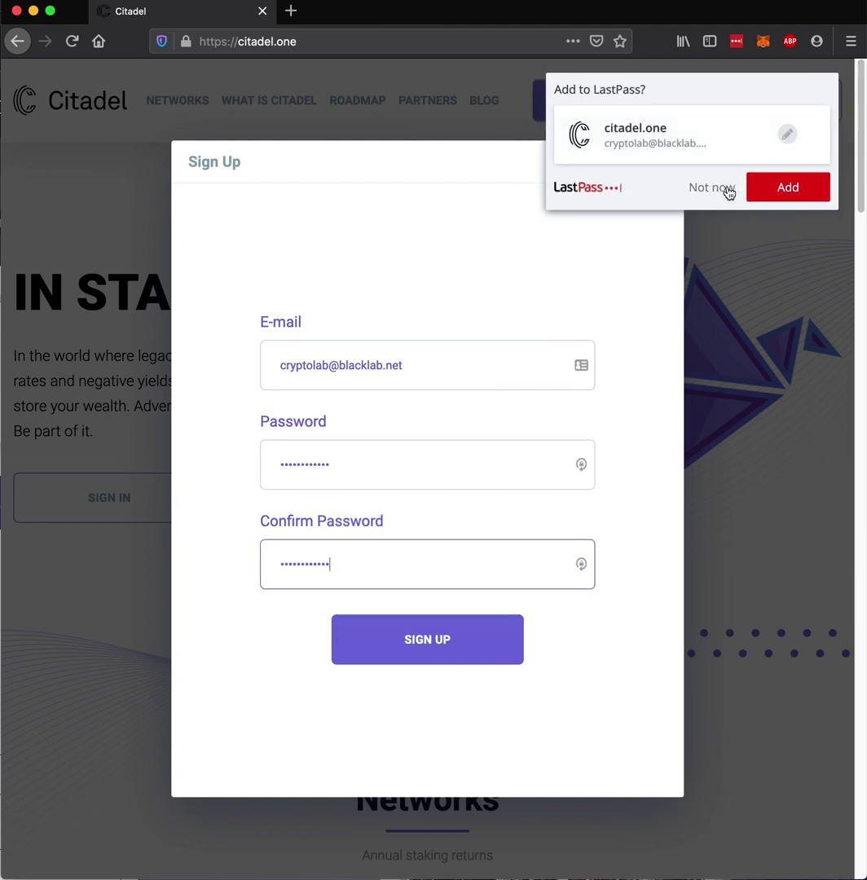
click(787, 189)
click(417, 639)
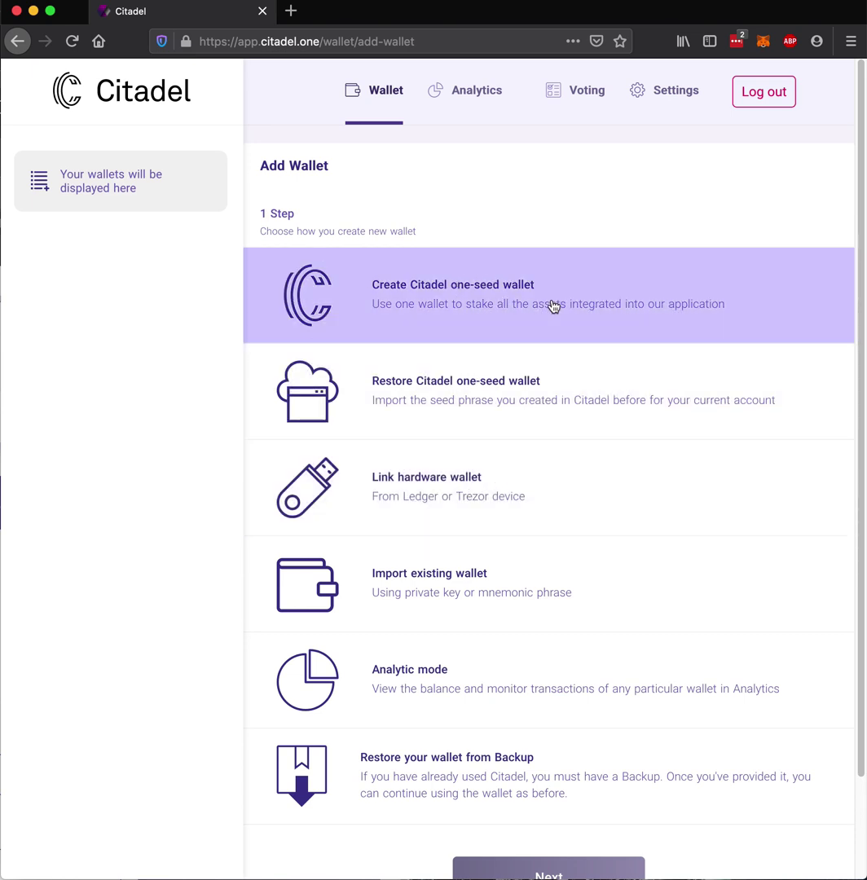
Select 'Create Citadel one-seed wallet' on the Add Wallet page and continue to step 2
scroll(552, 305, down, 2)
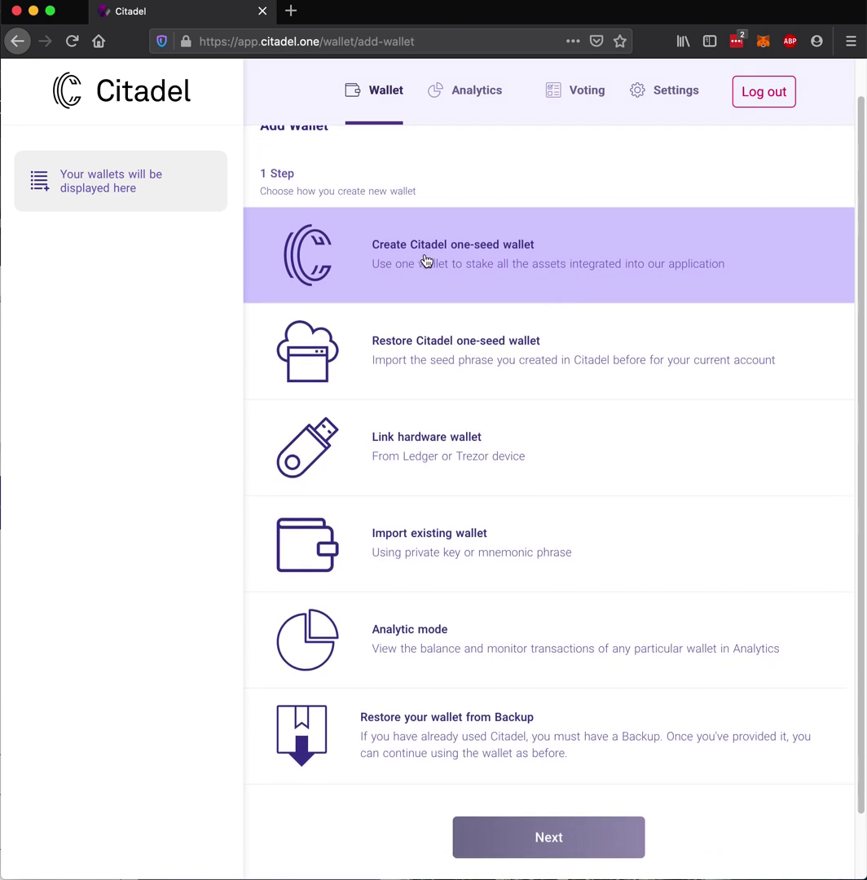
click(423, 260)
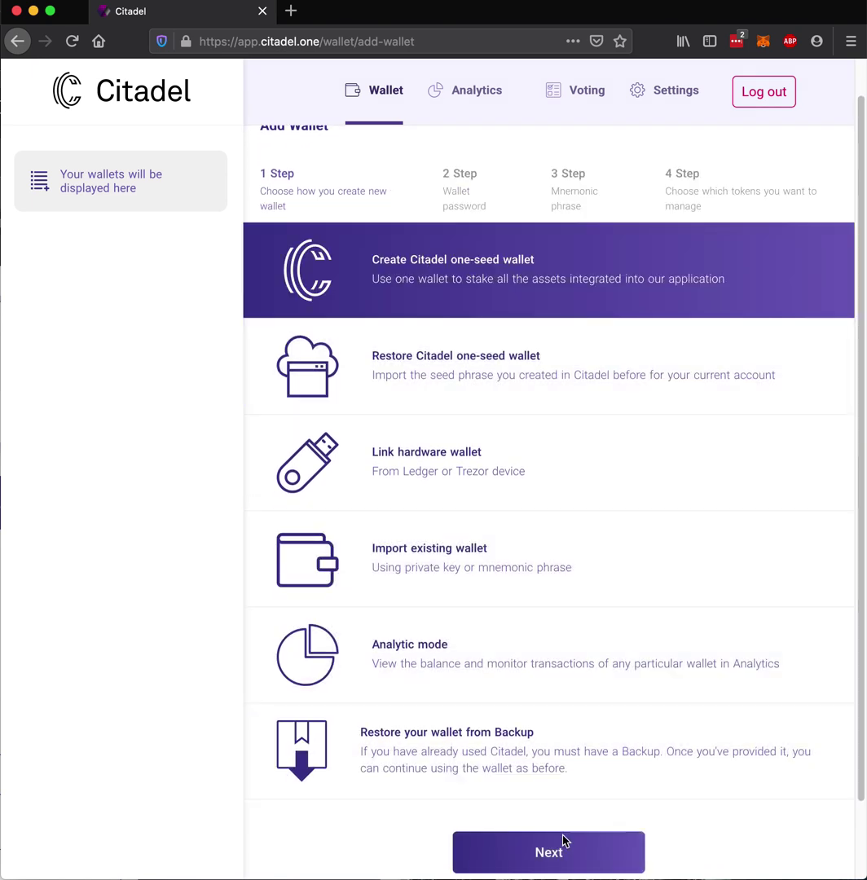
click(549, 854)
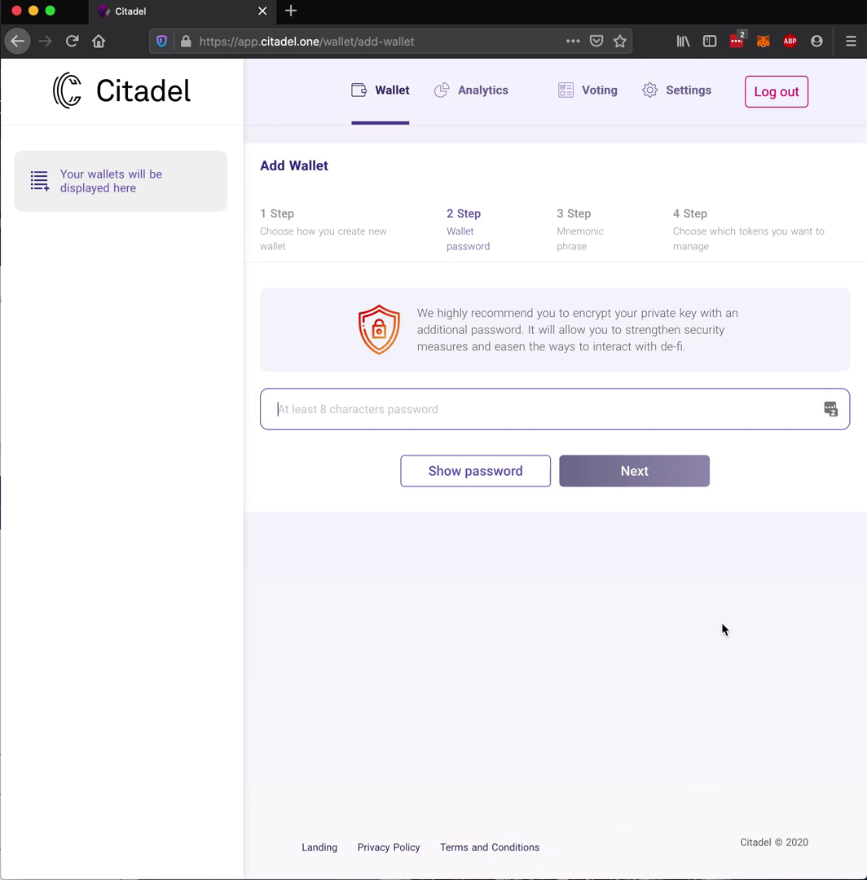
Paste the wallet password into the password field and continue to mnemonic verification
click(315, 409)
right_click(316, 408)
click(364, 500)
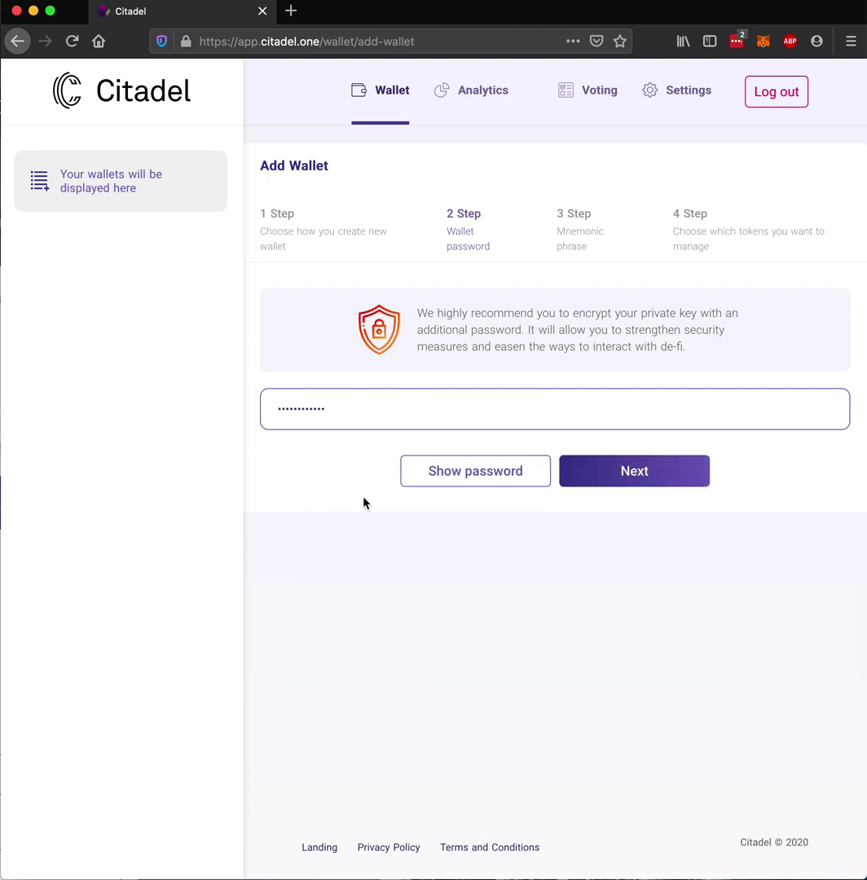
click(639, 473)
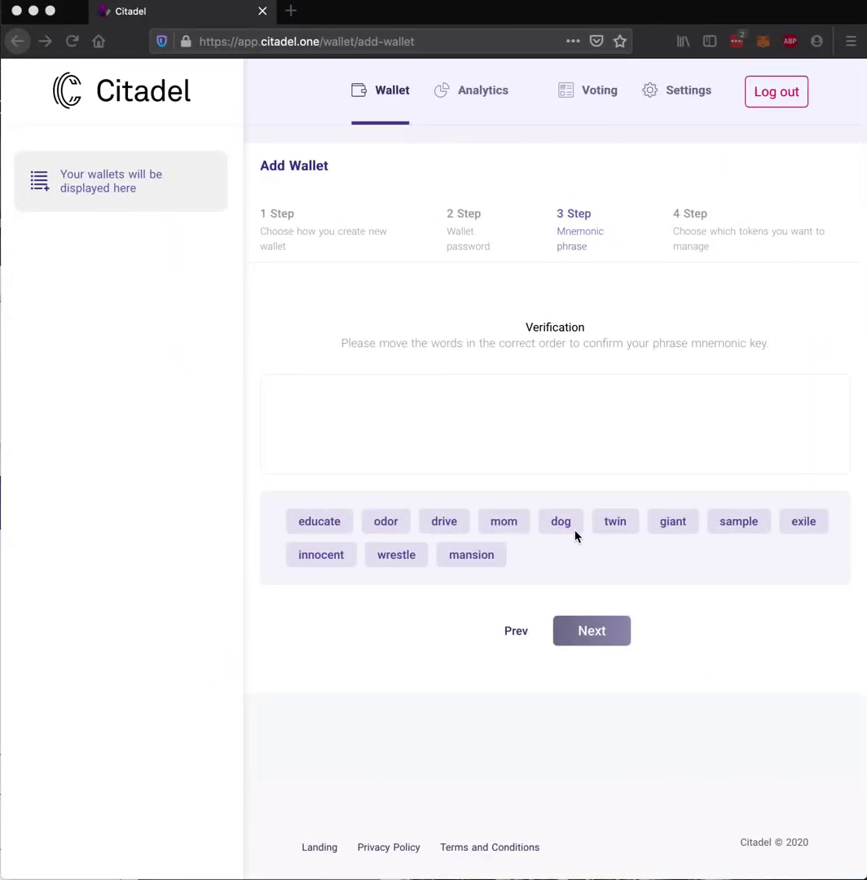
Place all 12 mnemonic word chips into the verification box in their correct order
double_click(560, 522)
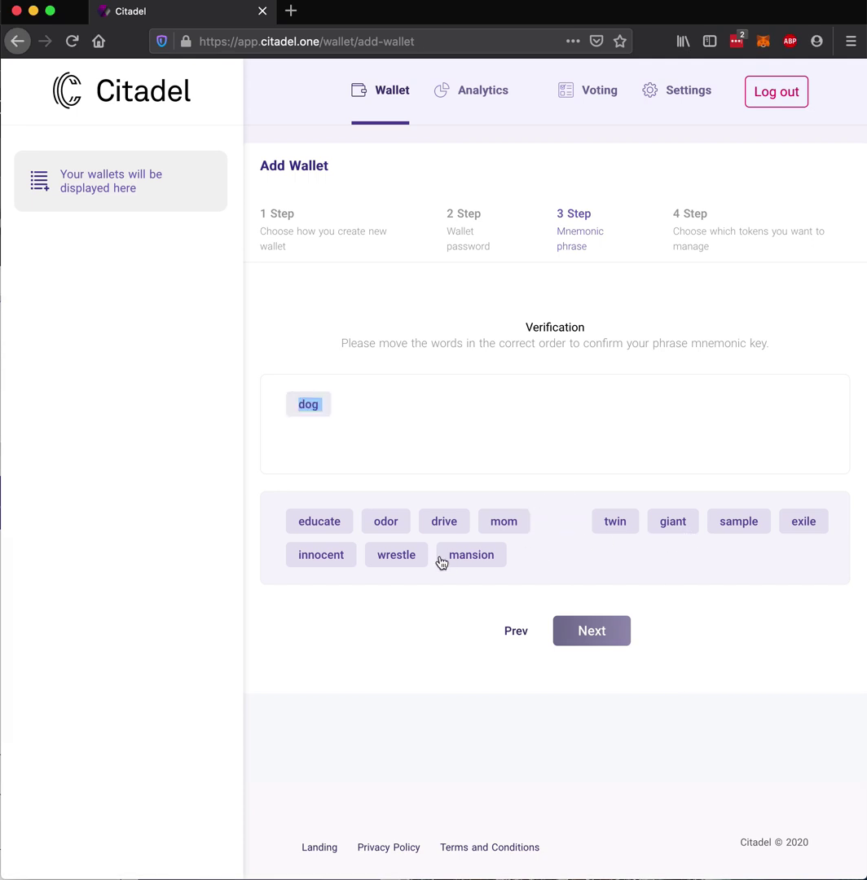
click(407, 557)
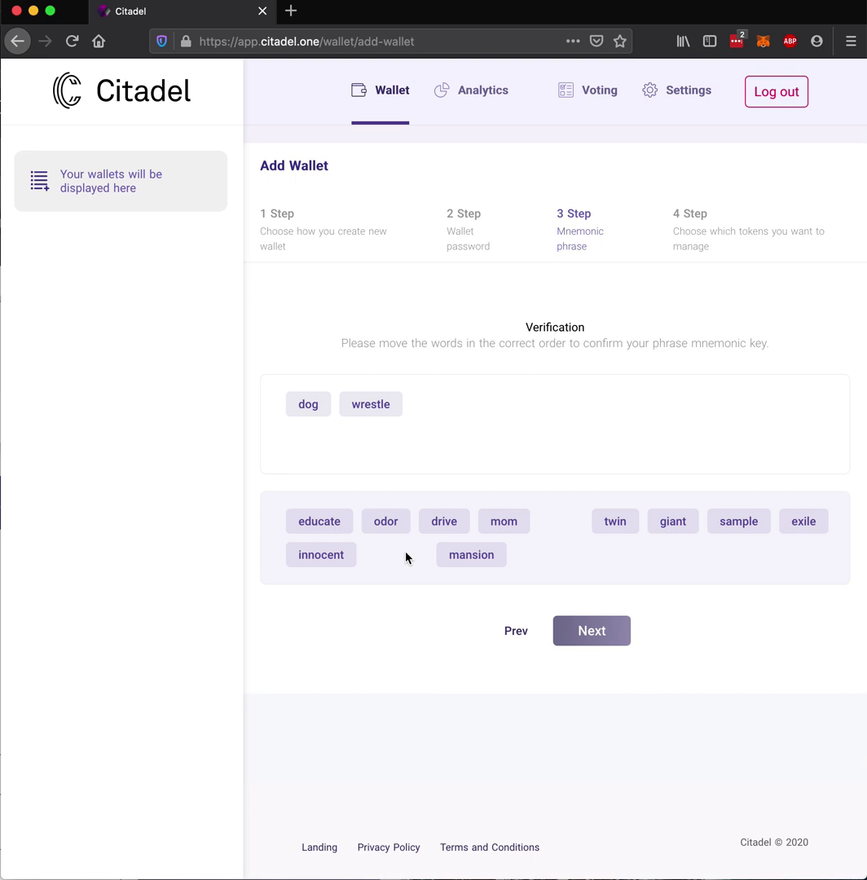
click(611, 526)
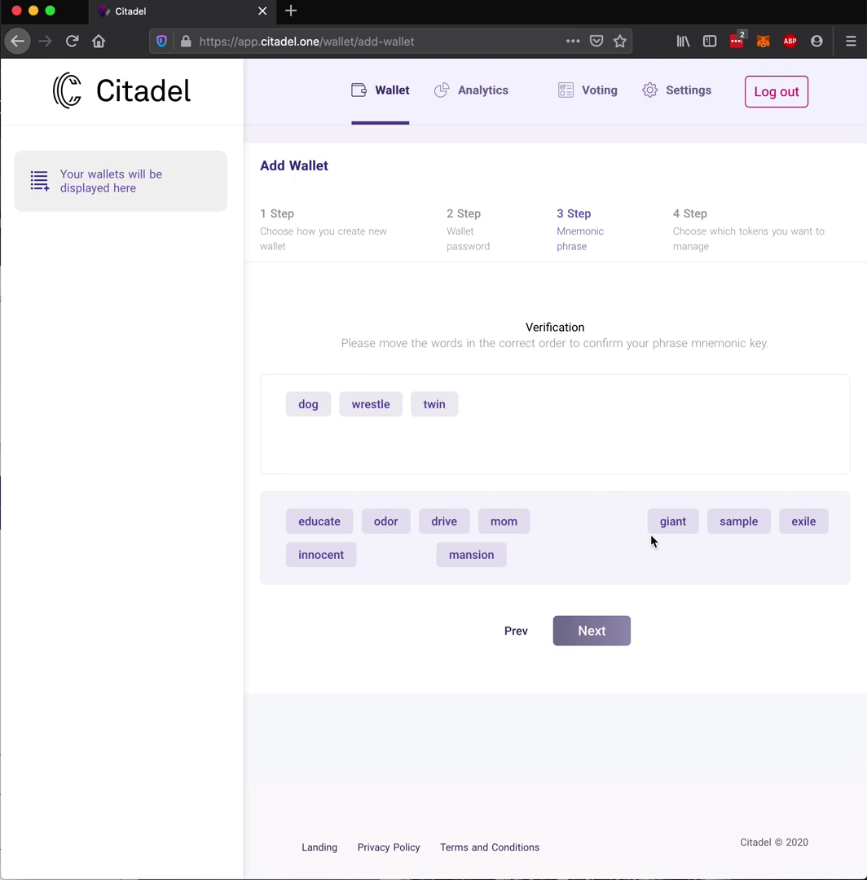
click(344, 557)
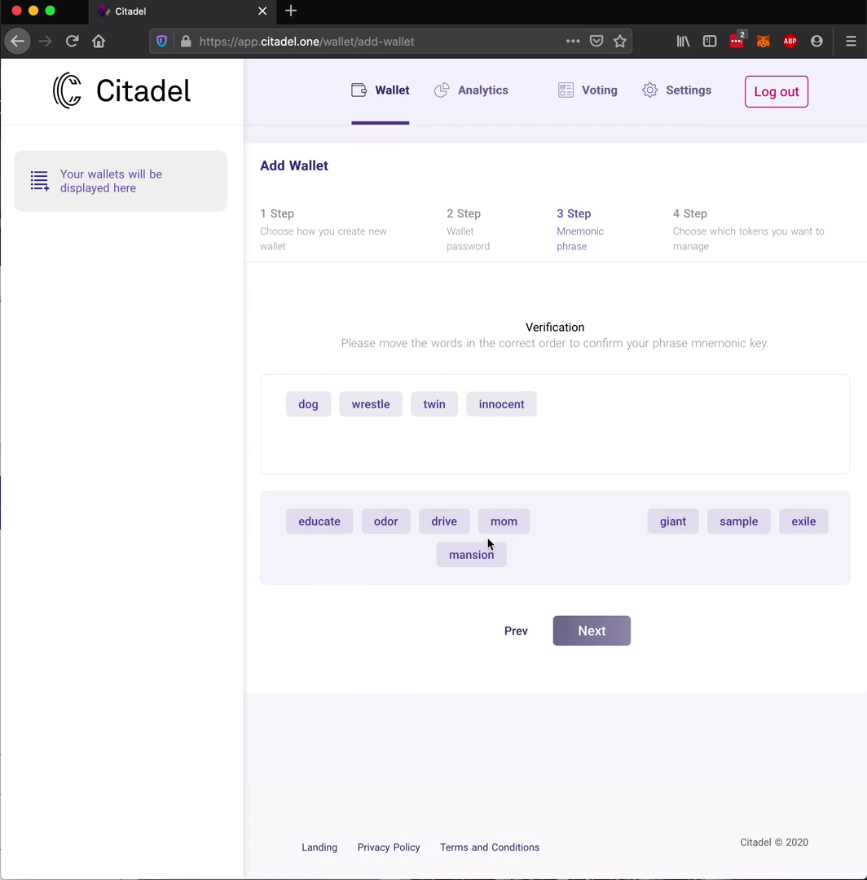
click(326, 526)
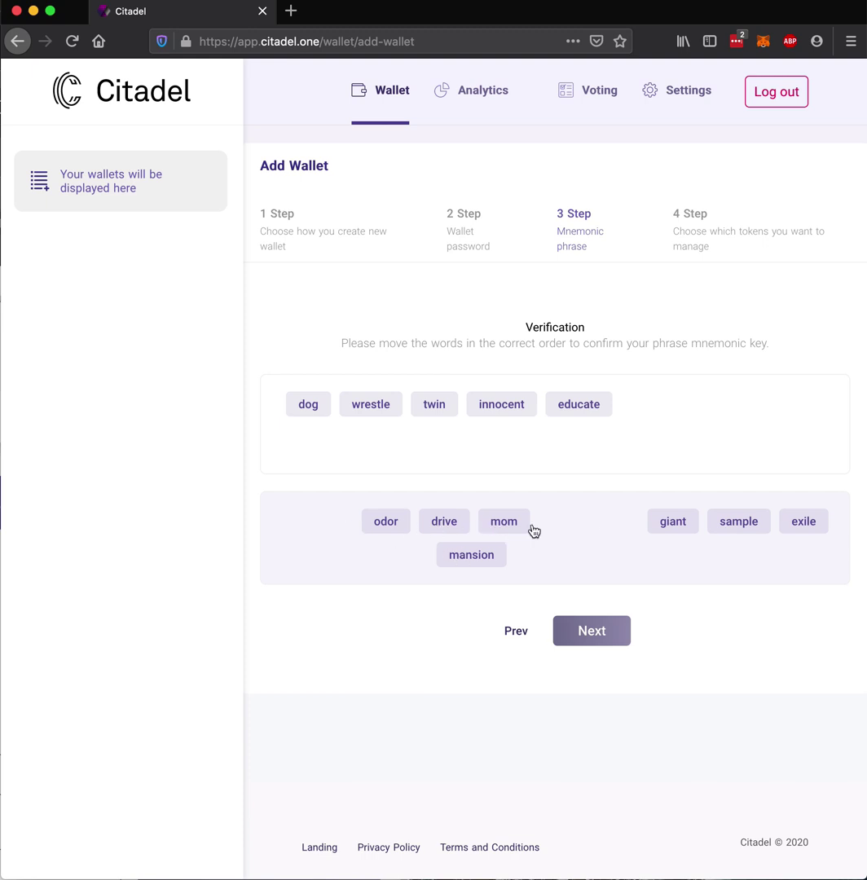
click(813, 527)
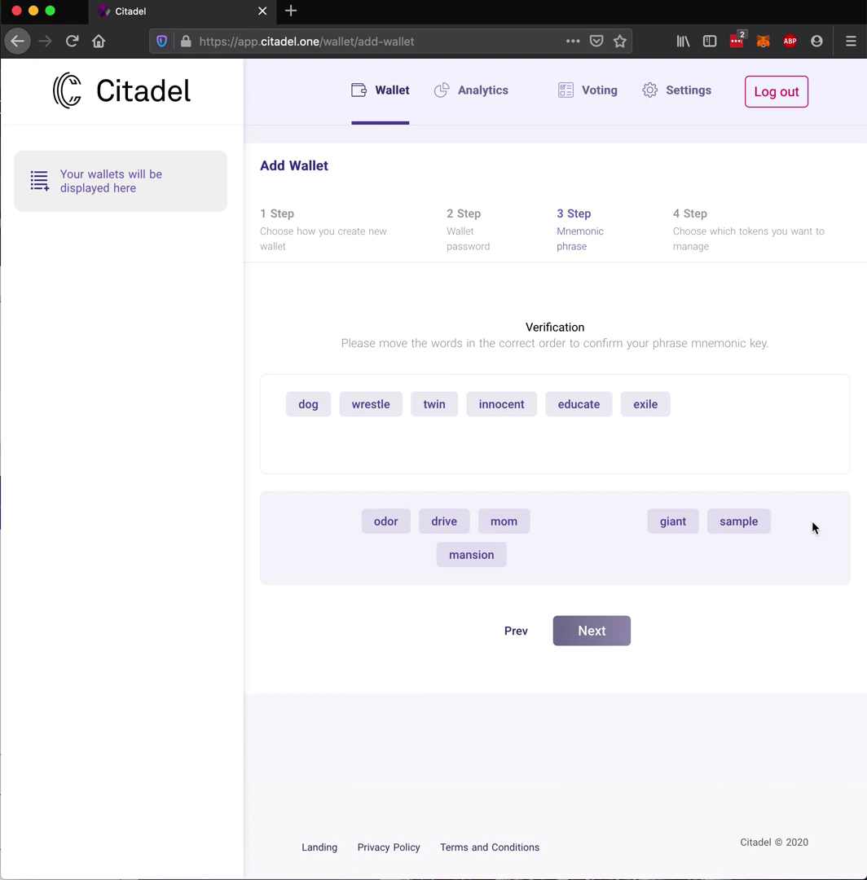
click(450, 524)
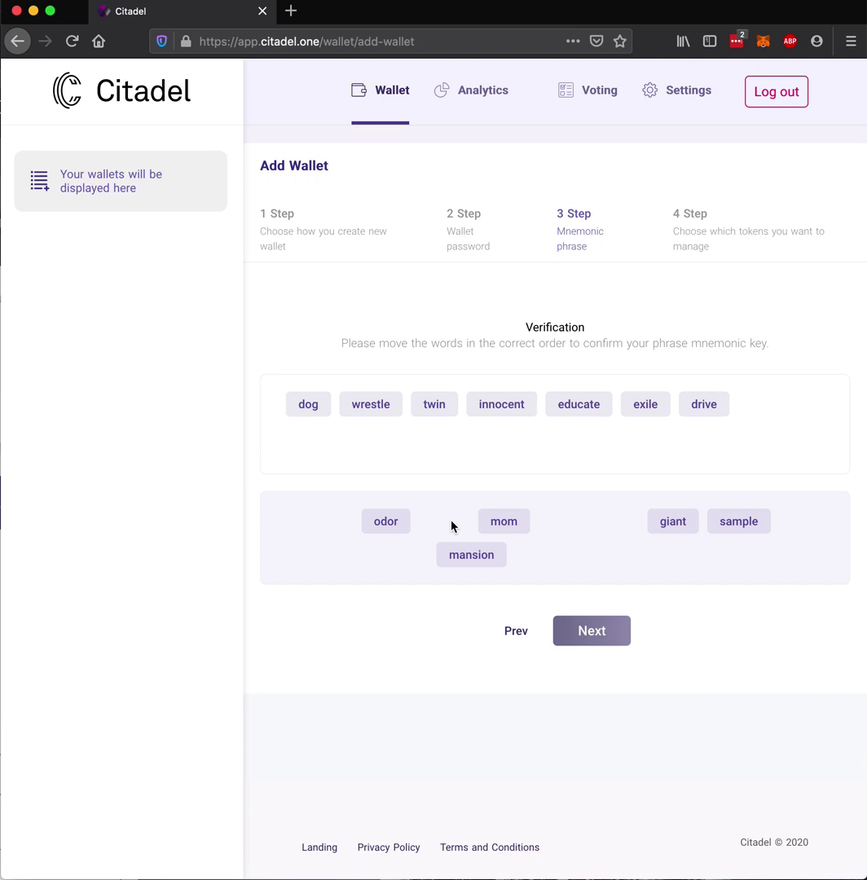
click(748, 530)
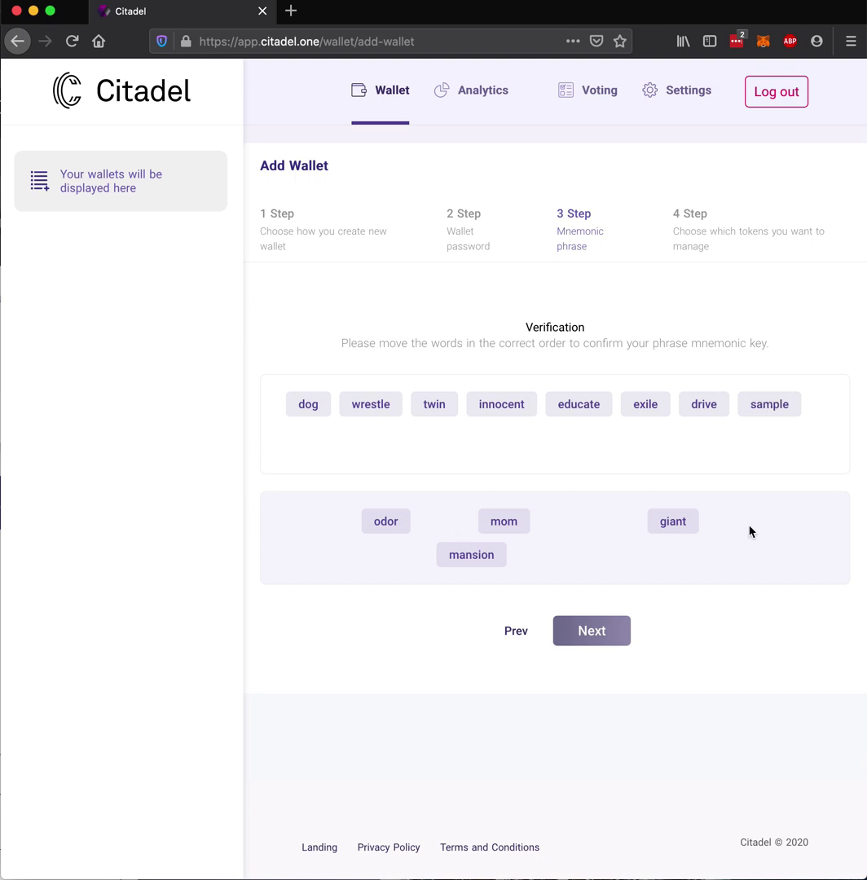
click(503, 525)
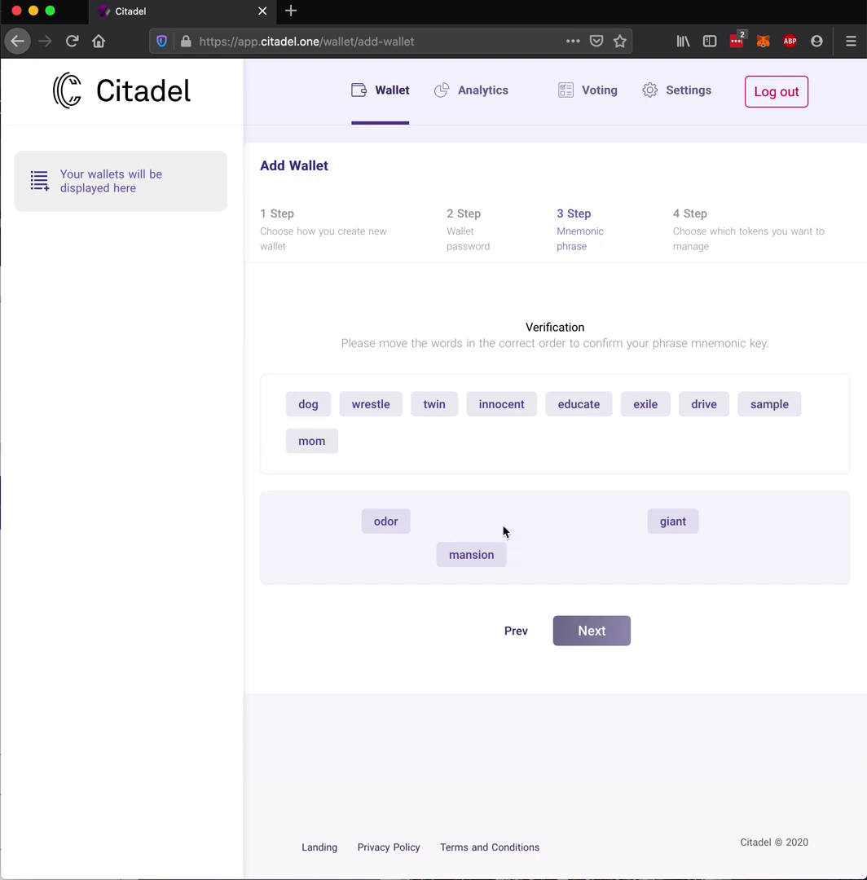
click(381, 524)
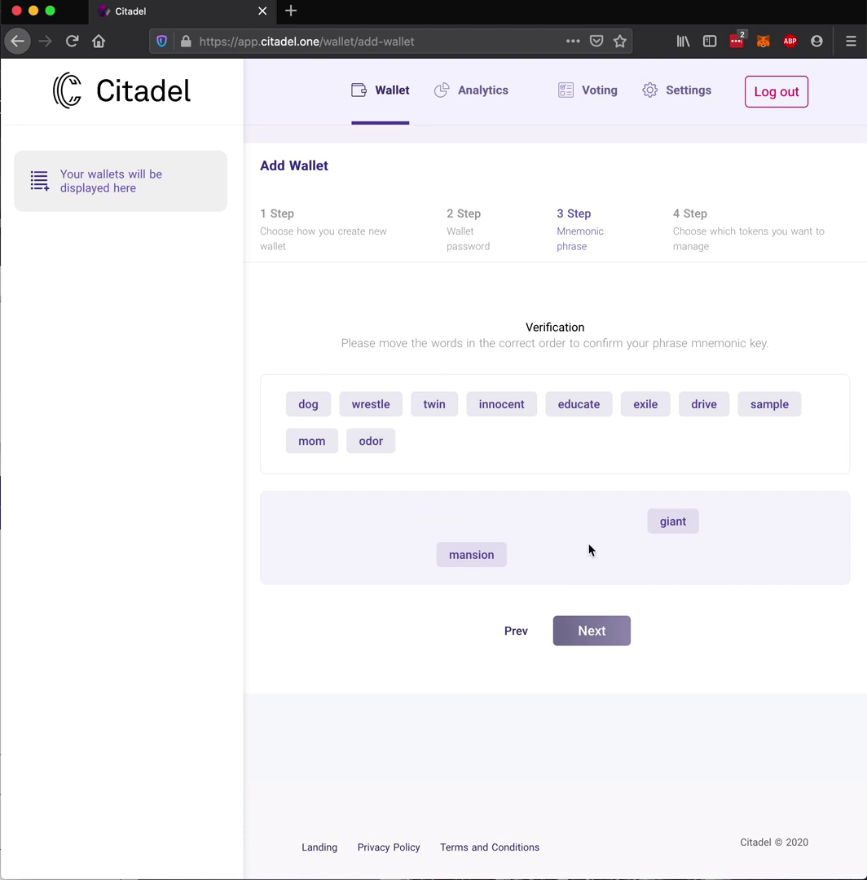
click(671, 524)
click(493, 561)
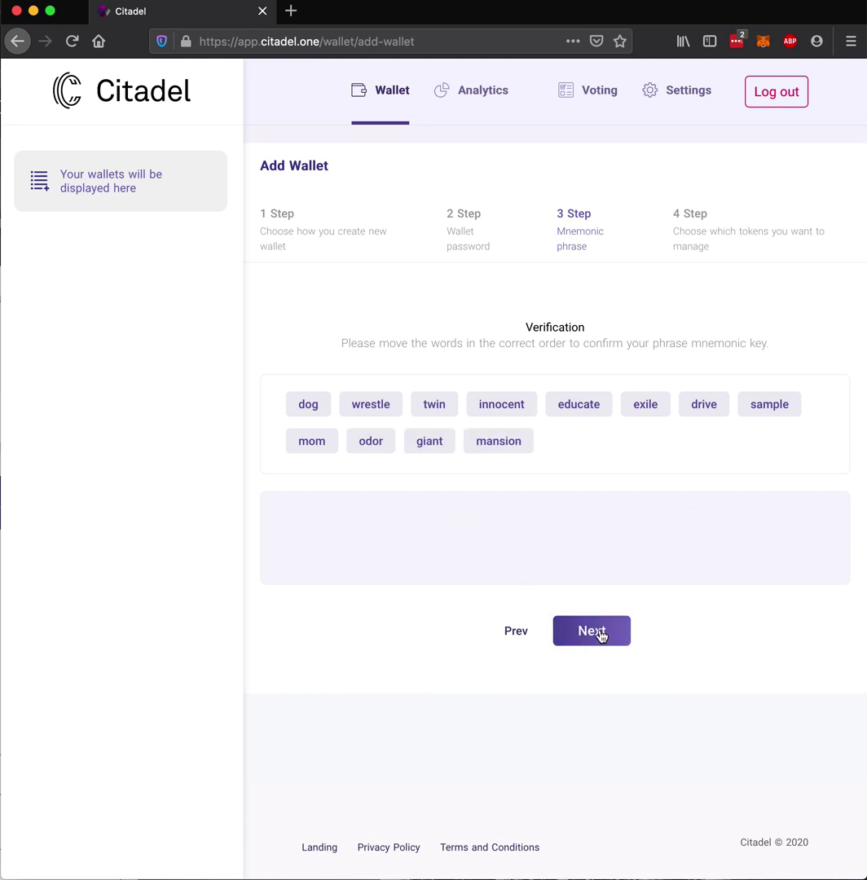
Continue to token selection, tick IOST as the only token, and create the wallet
click(600, 630)
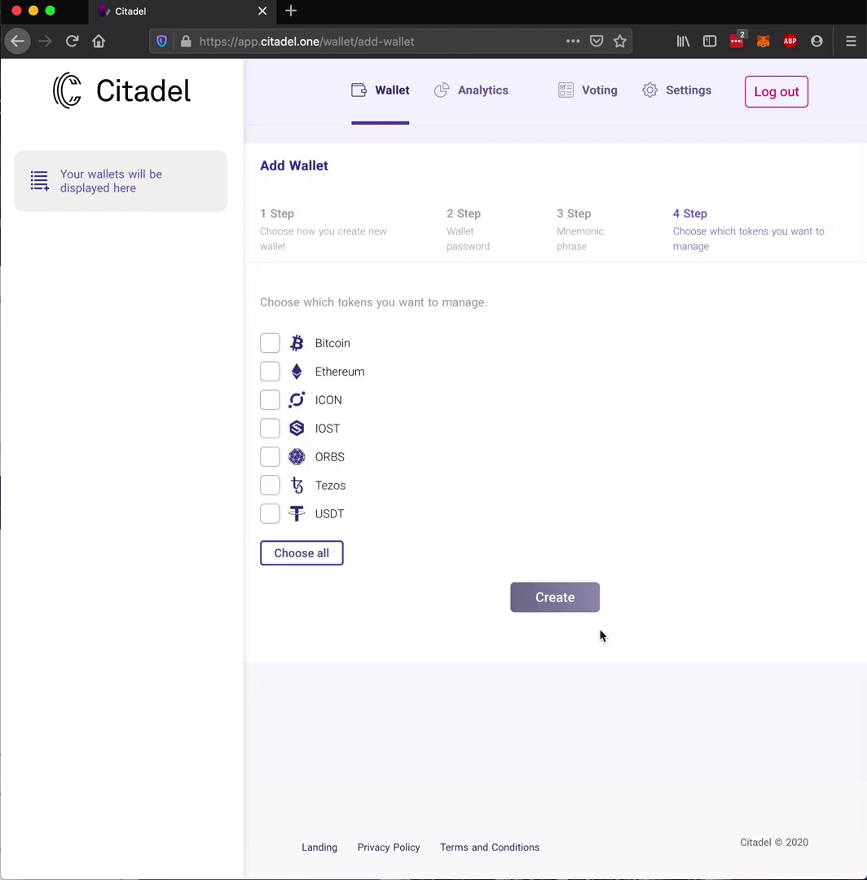
click(271, 430)
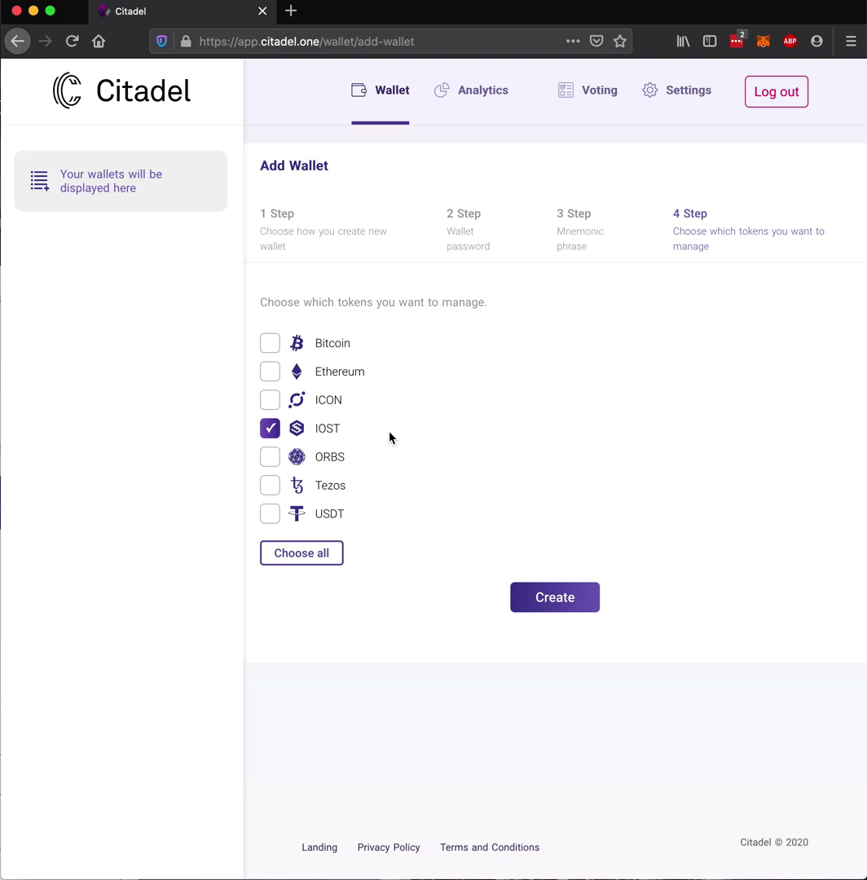
click(552, 603)
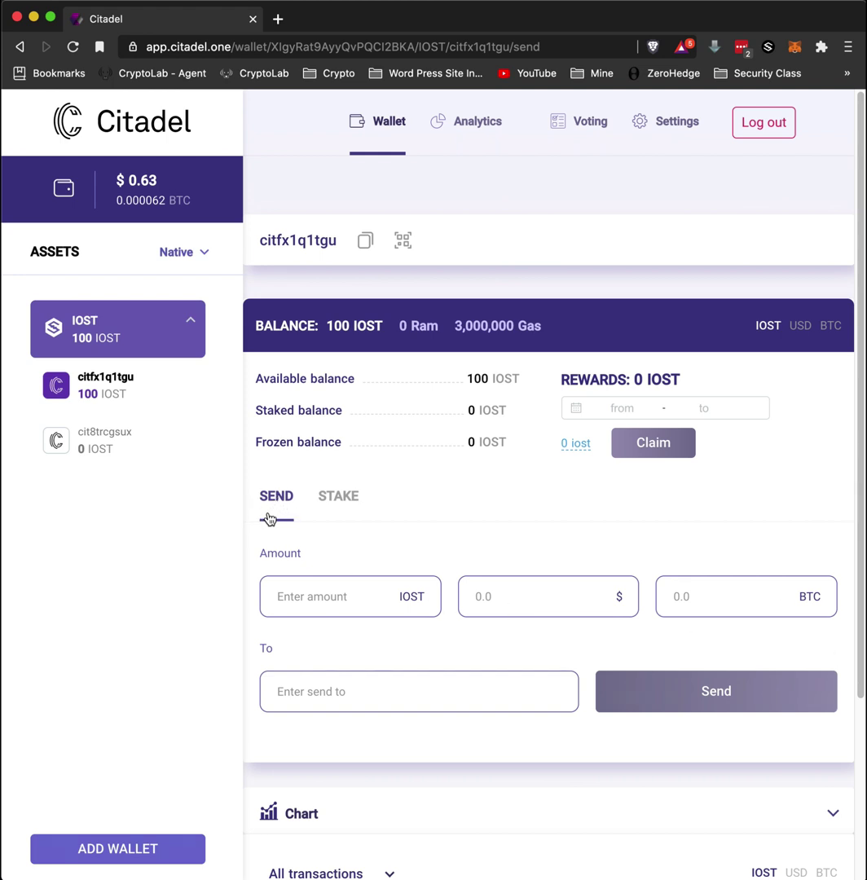
Add the CITADEL node on the STAKE tab with a 100% stake share of 100 IOST
click(334, 499)
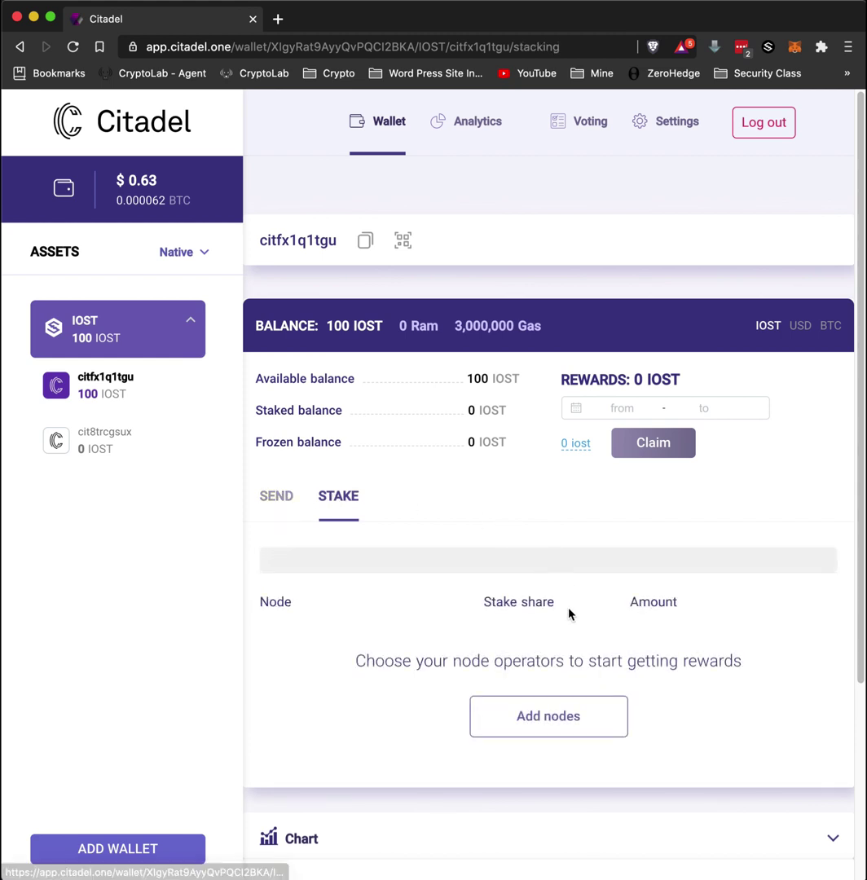
click(551, 720)
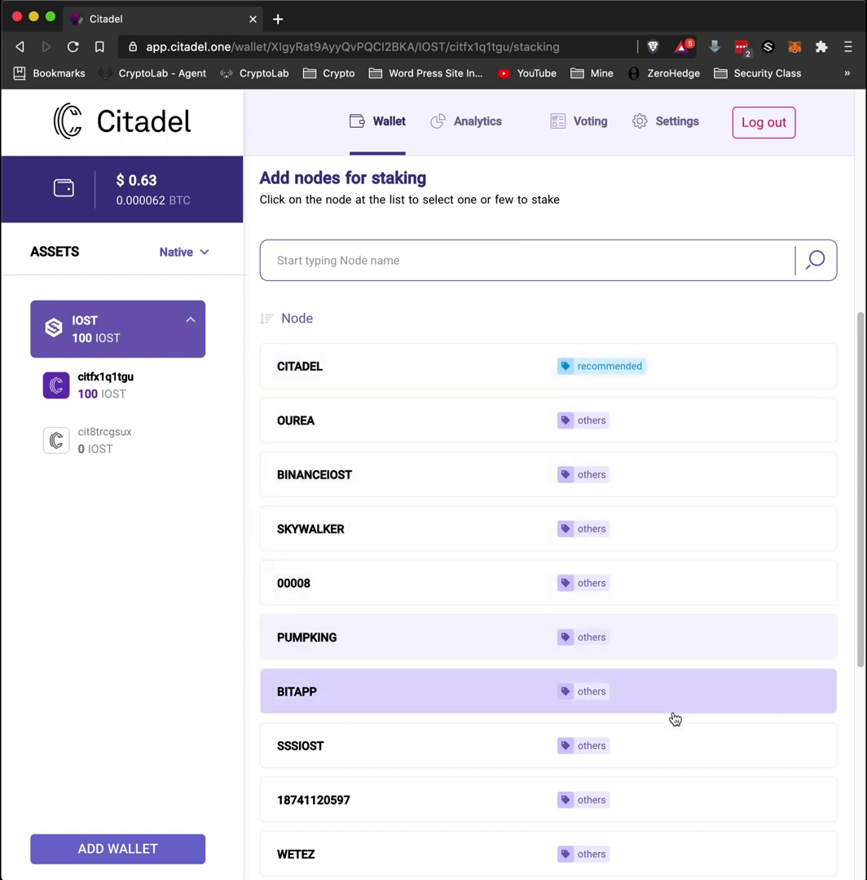
scroll(682, 627, down, 1)
scroll(681, 628, down, 2)
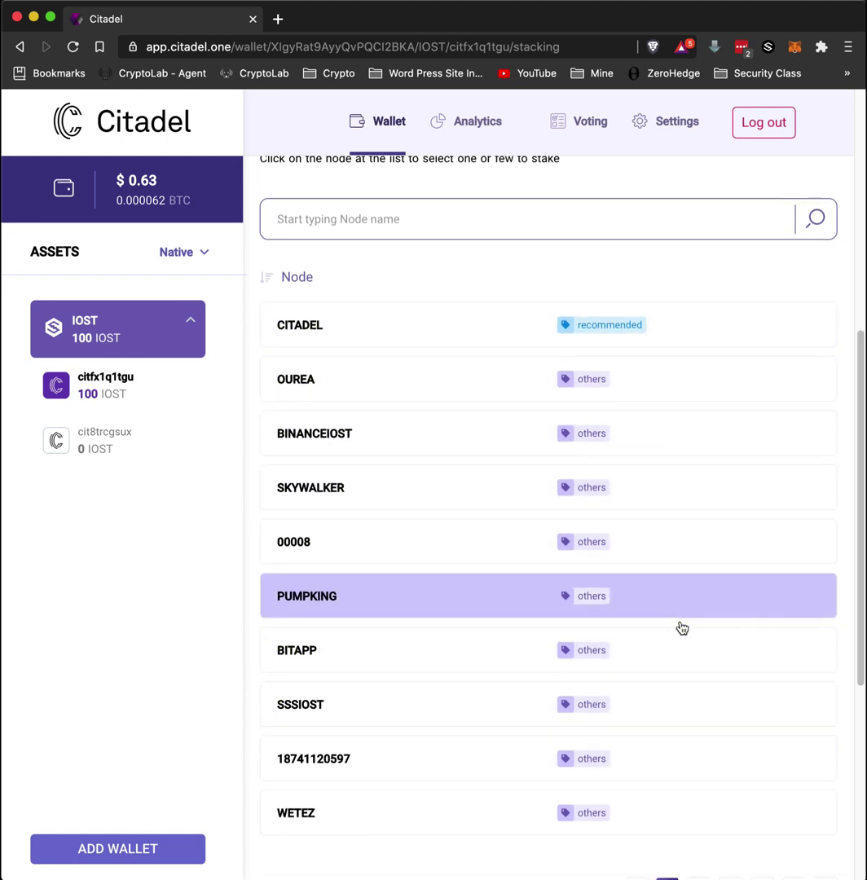
scroll(700, 644, up, 1)
scroll(714, 656, up, 4)
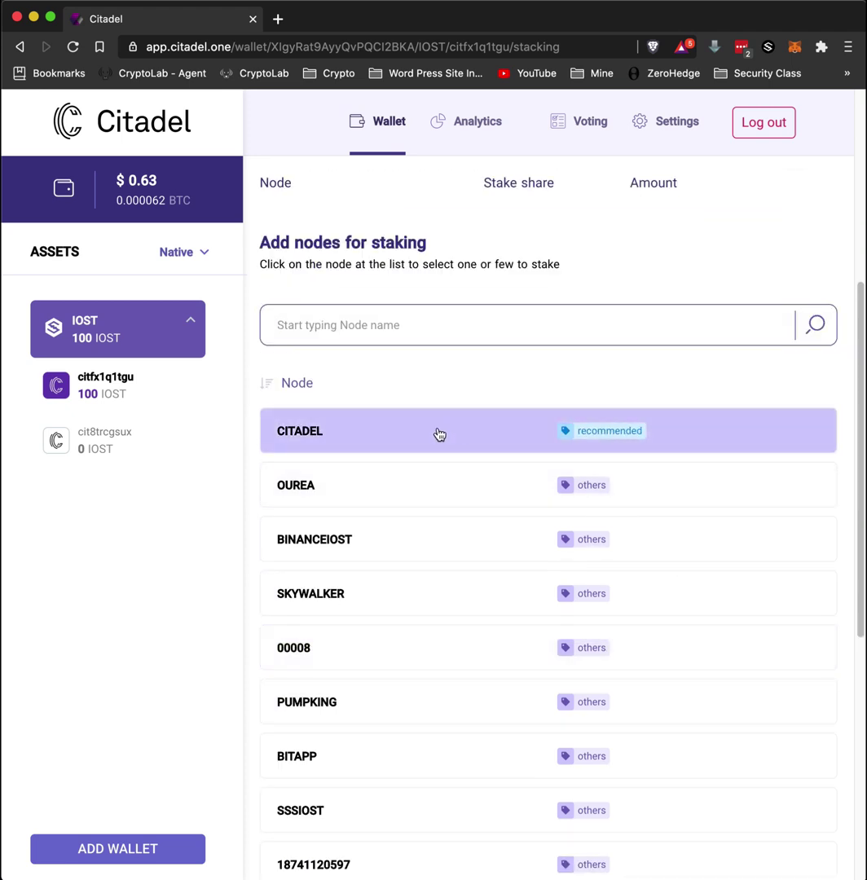
click(439, 434)
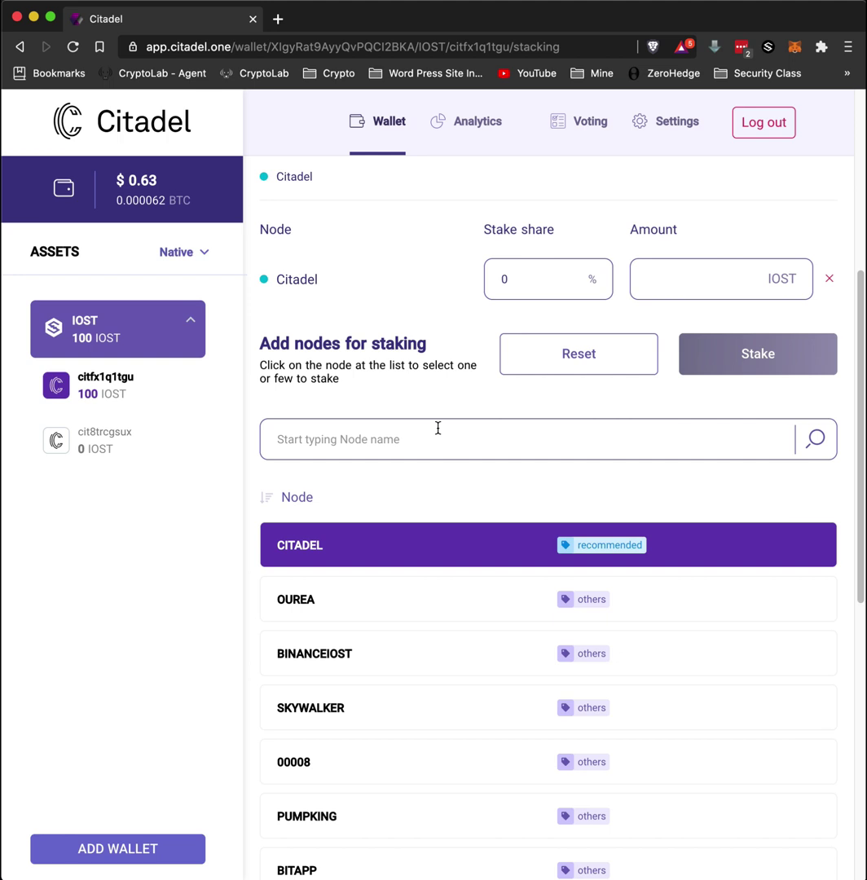
drag(554, 279, 476, 285)
text(100)
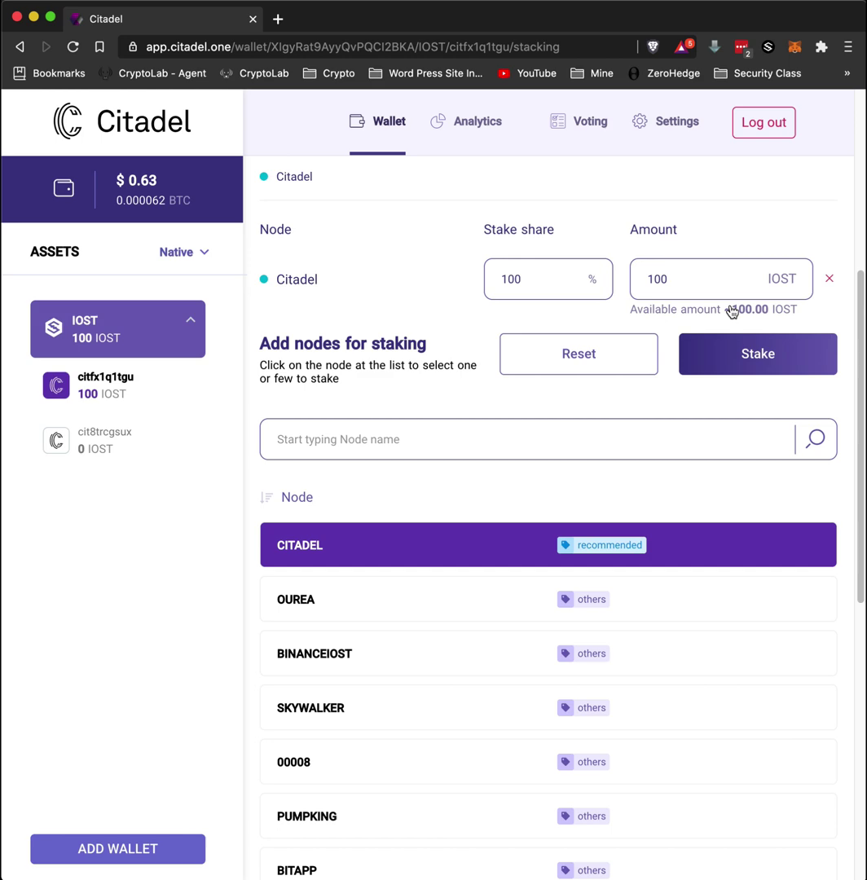
Submit the 100 IOST stake, paste the wallet password, and confirm the operation
click(756, 354)
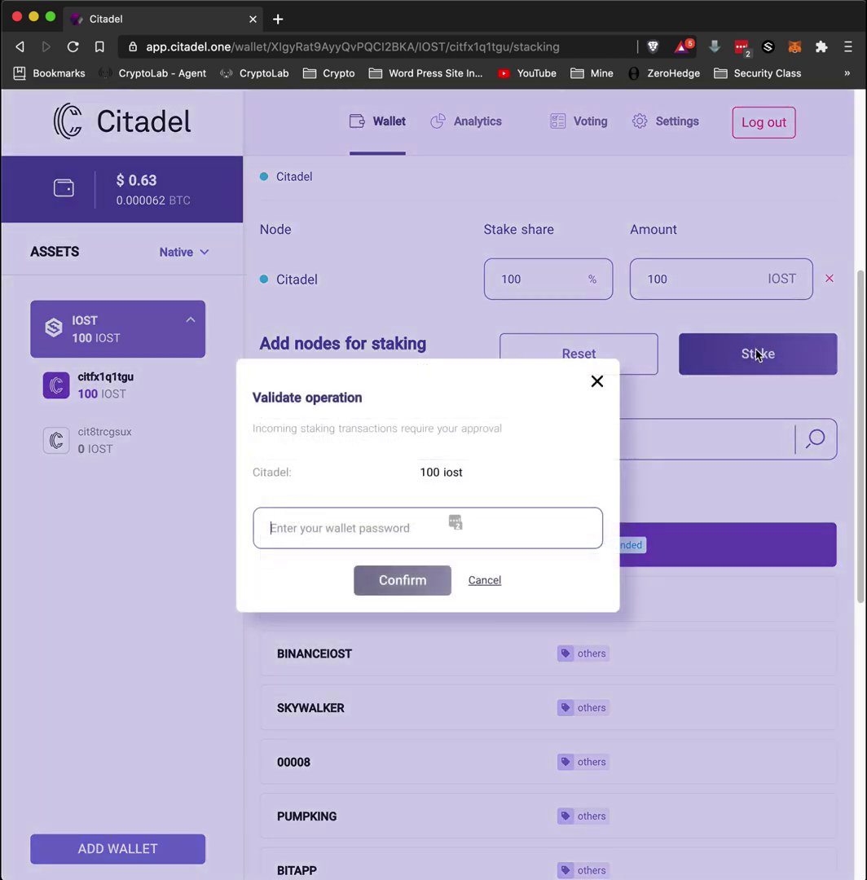
click(505, 514)
right_click(319, 527)
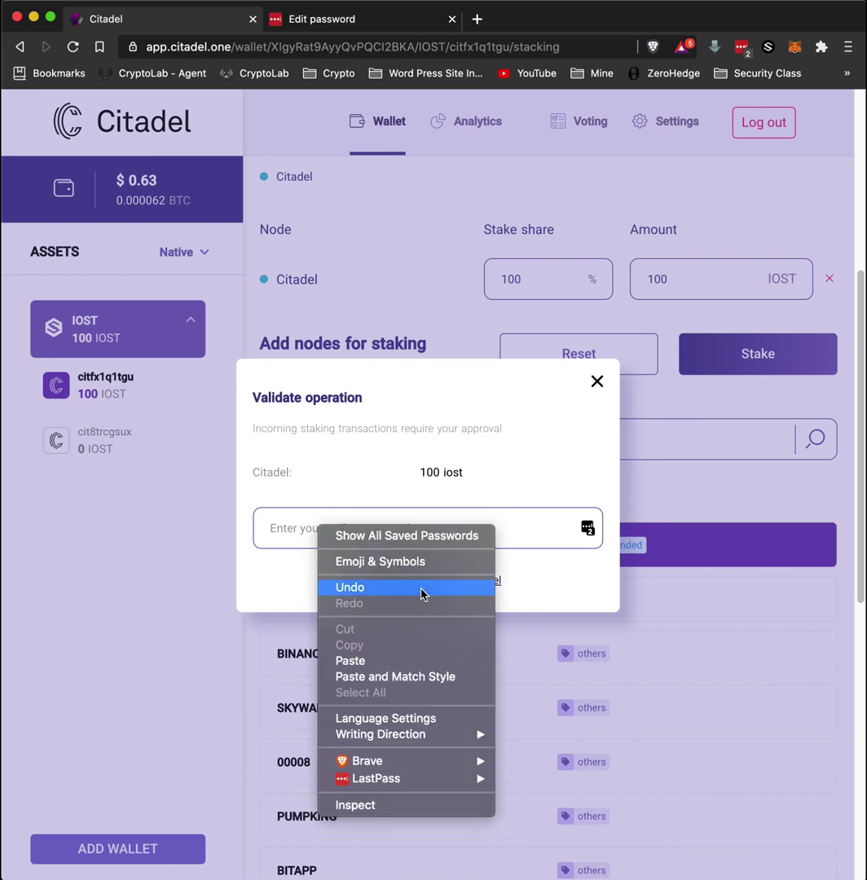
click(399, 660)
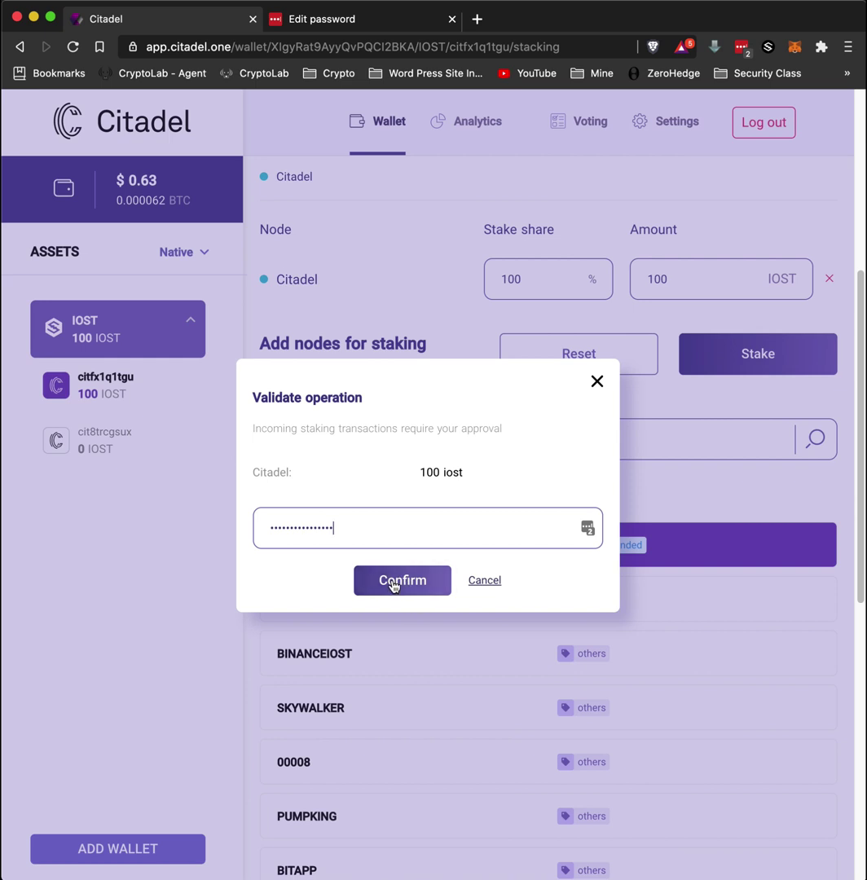
click(391, 582)
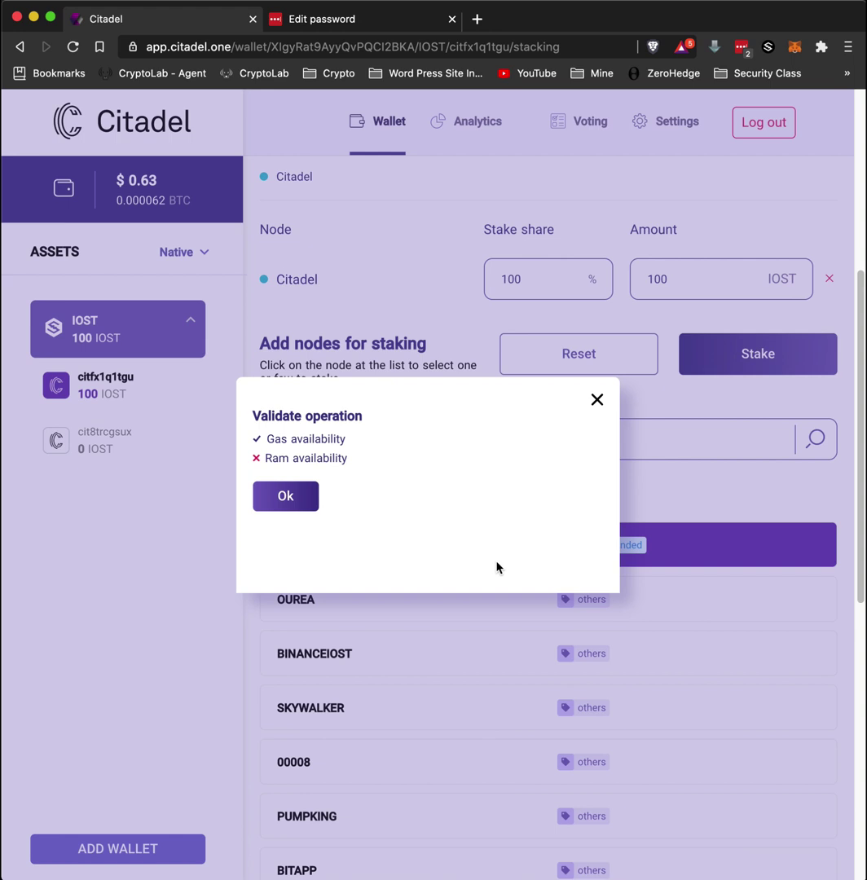
Acknowledge the failed RAM check and approve buying the additional RAM
click(301, 494)
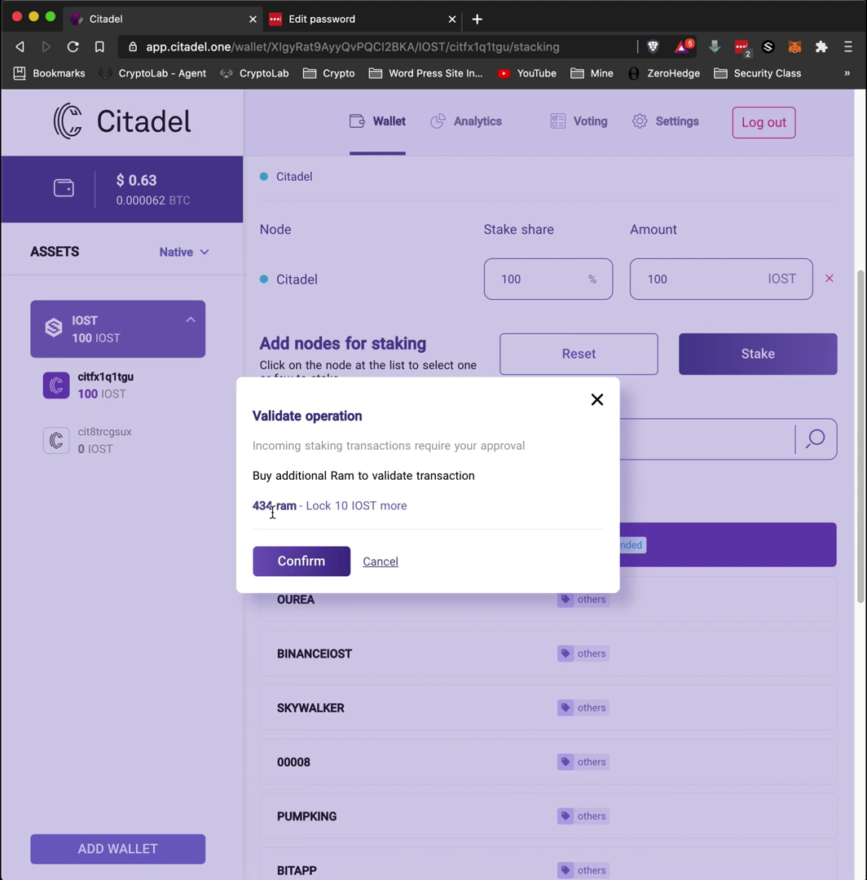
click(298, 564)
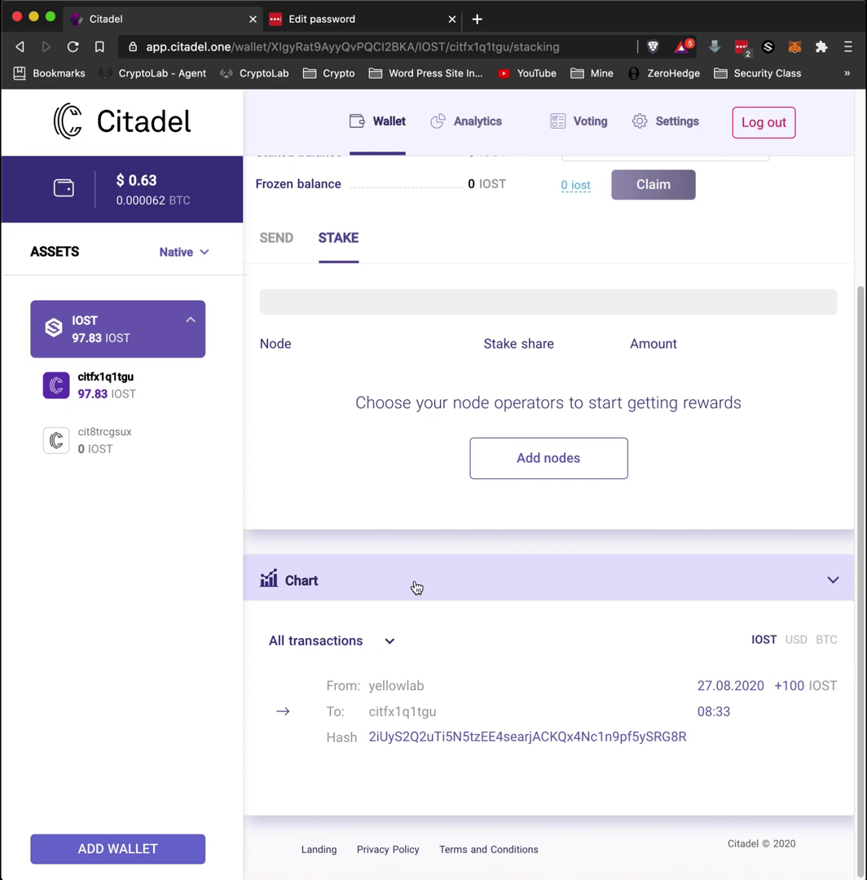
Add the CITADEL node again and enter a 100% stake share of 97.83 IOST
scroll(467, 575, up, 3)
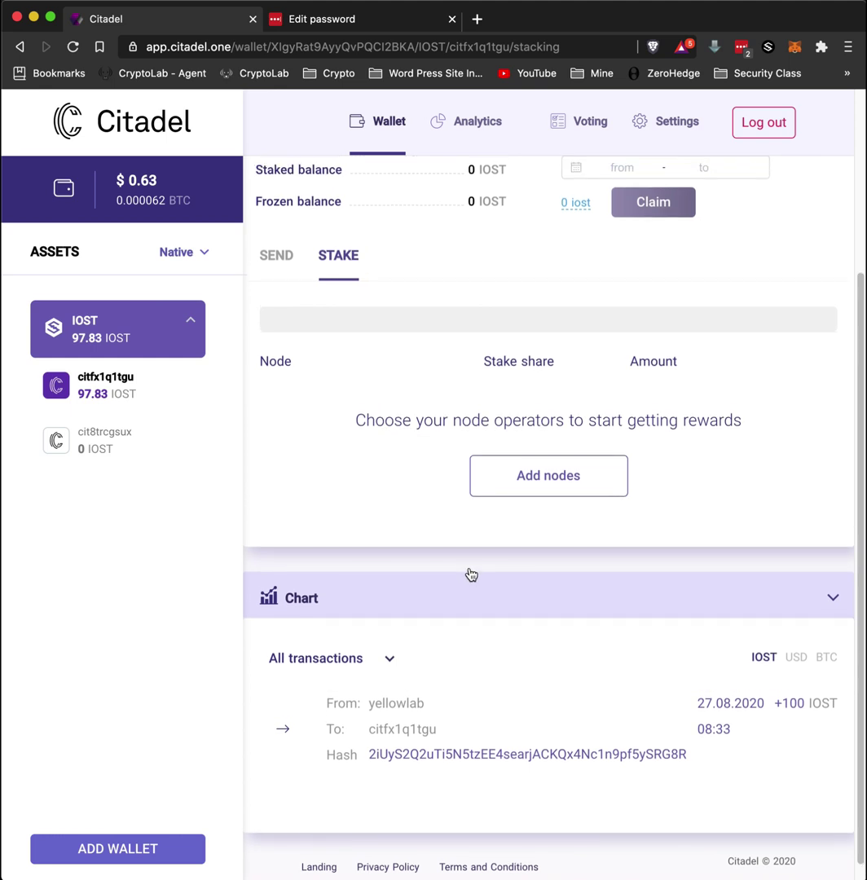
scroll(471, 576, up, 4)
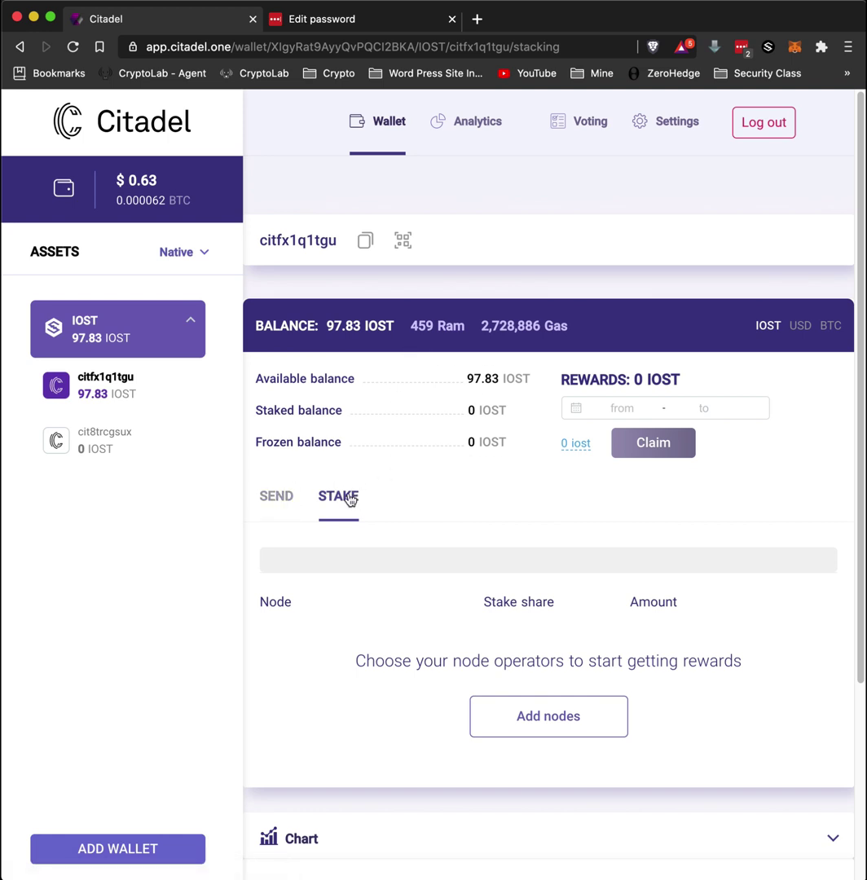
click(519, 715)
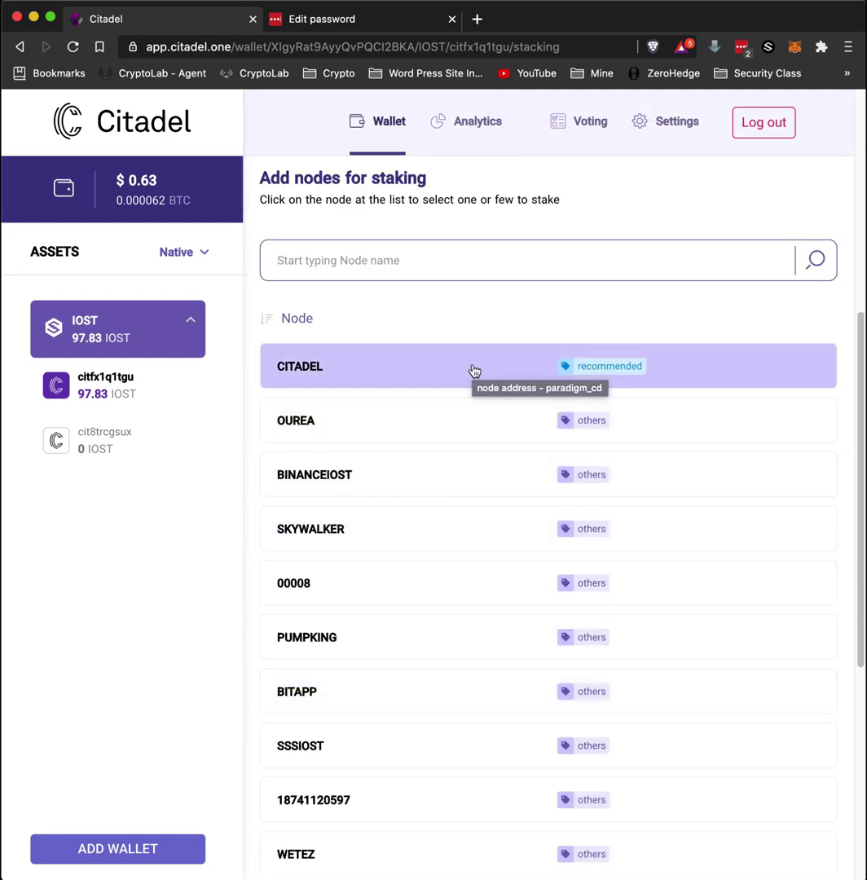
click(473, 371)
scroll(673, 322, up, 1)
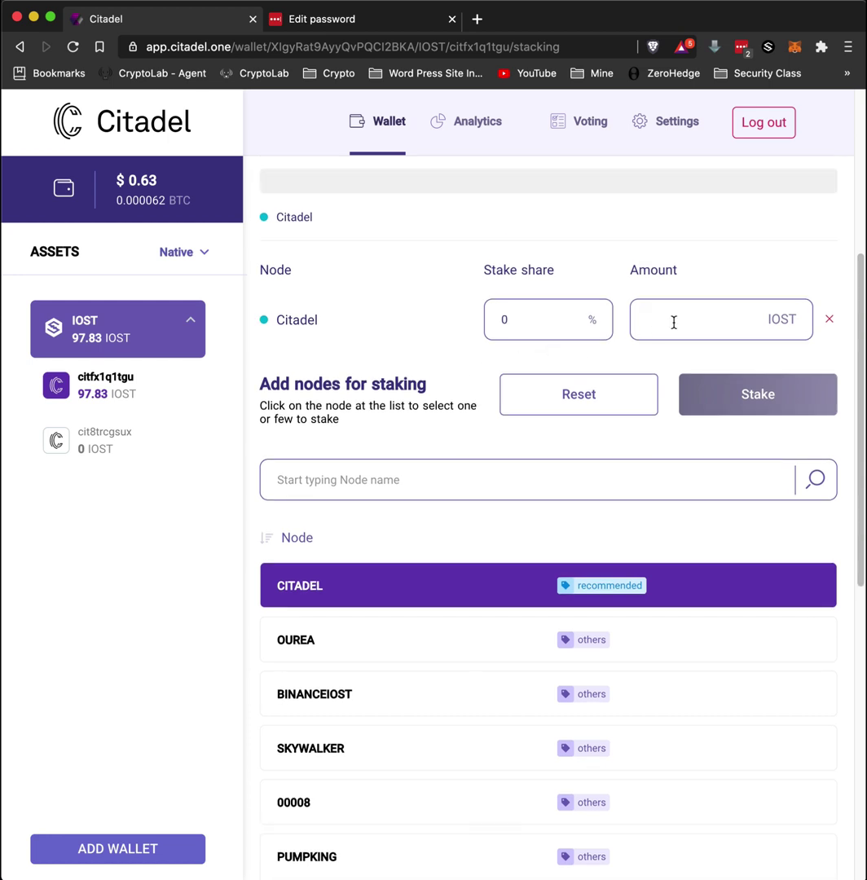
click(539, 324)
text(100)
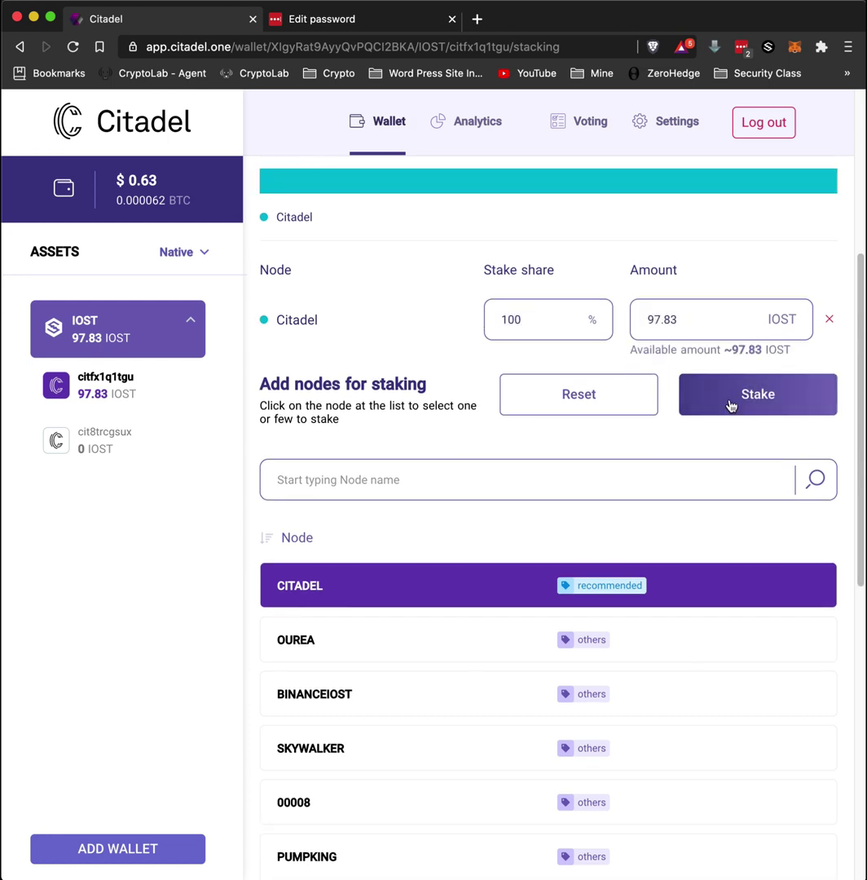
Stake 97.83 IOST to Citadel, confirming with the pasted wallet password, and dismiss the SUCCESS message
click(756, 397)
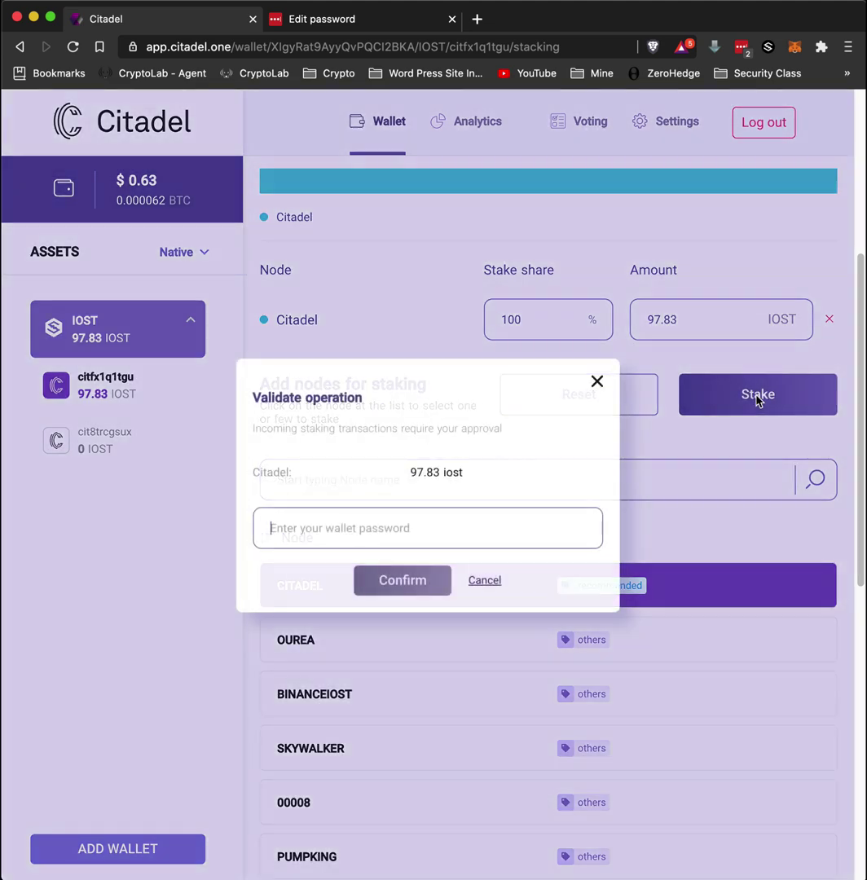
right_click(324, 534)
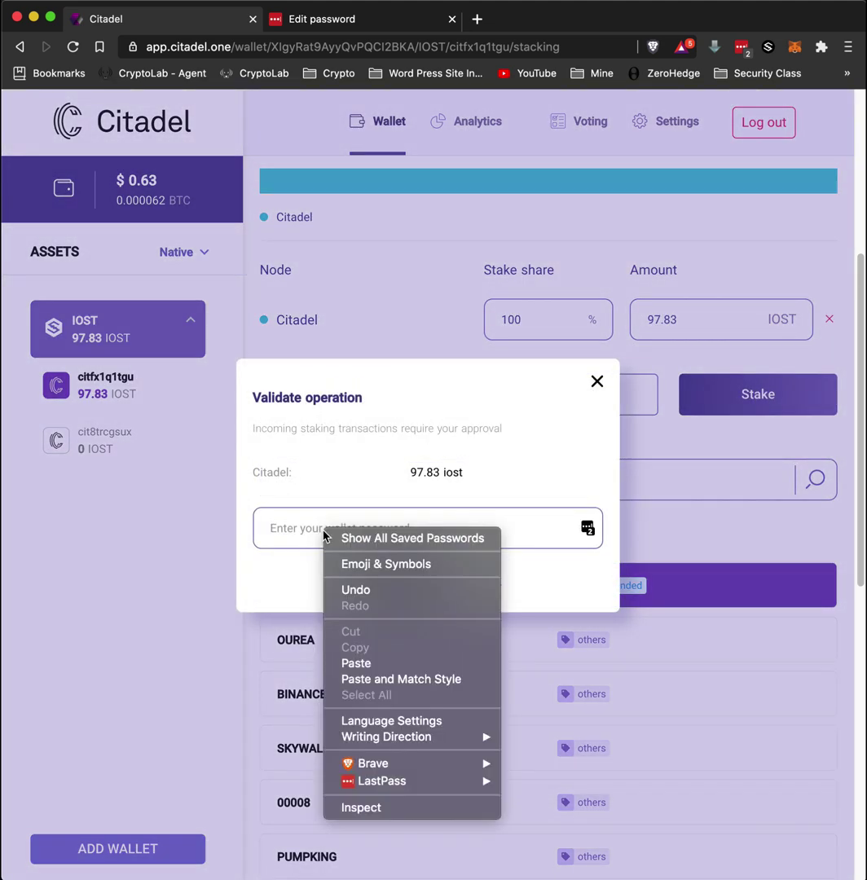
click(366, 664)
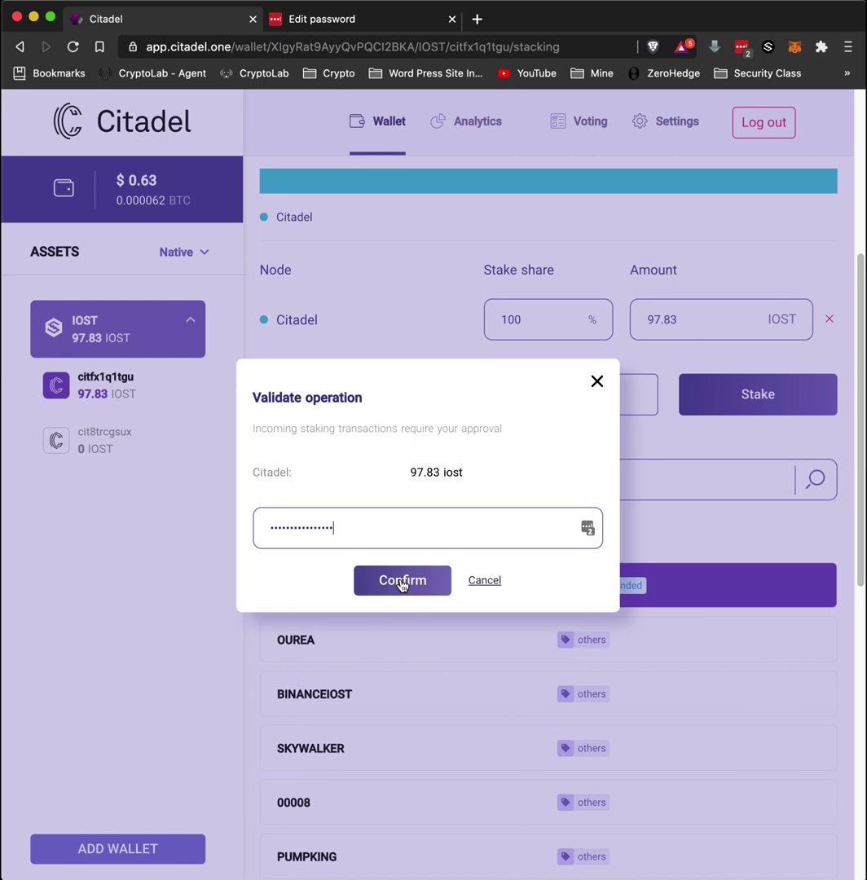
click(402, 581)
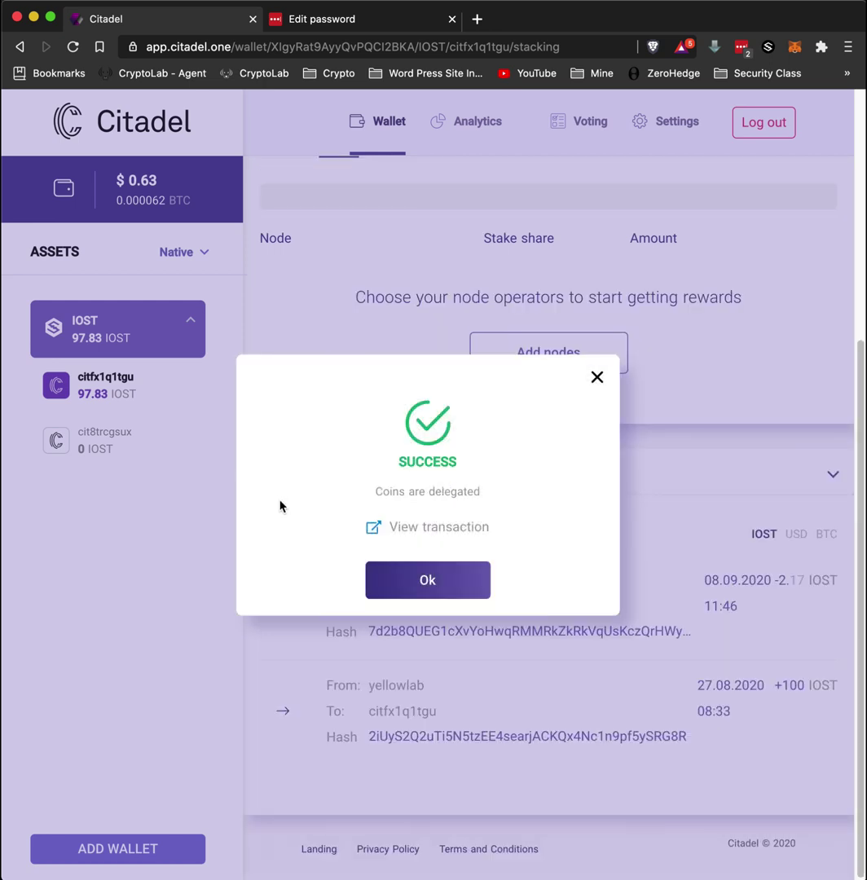
click(420, 580)
scroll(457, 578, up, 3)
scroll(496, 582, up, 2)
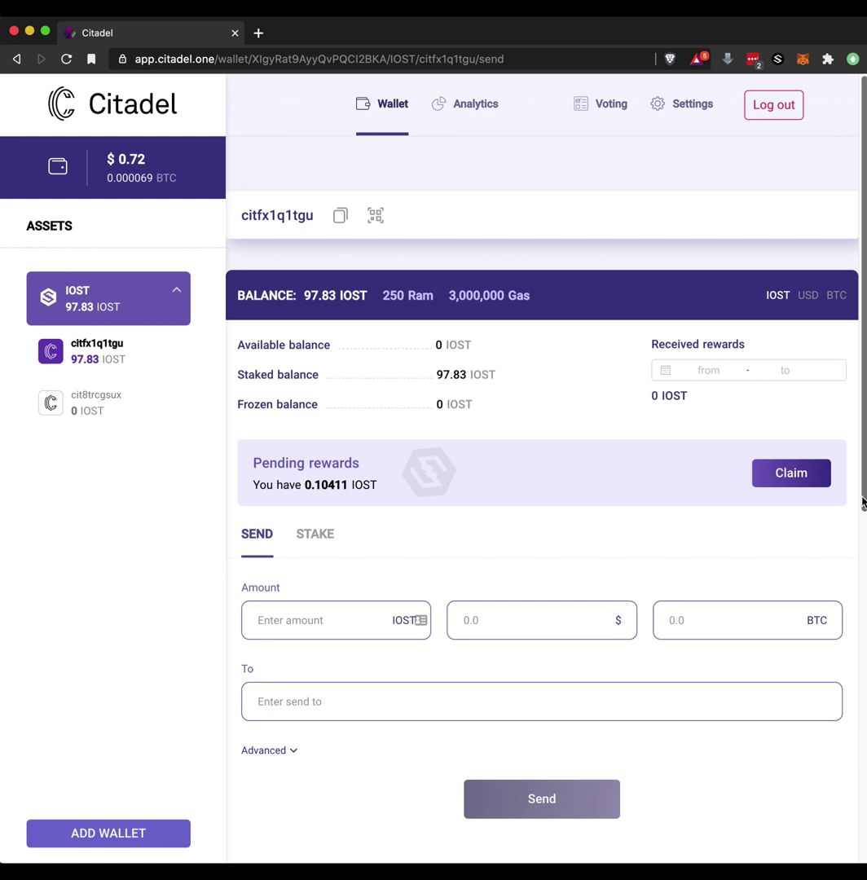
drag(855, 602, 855, 837)
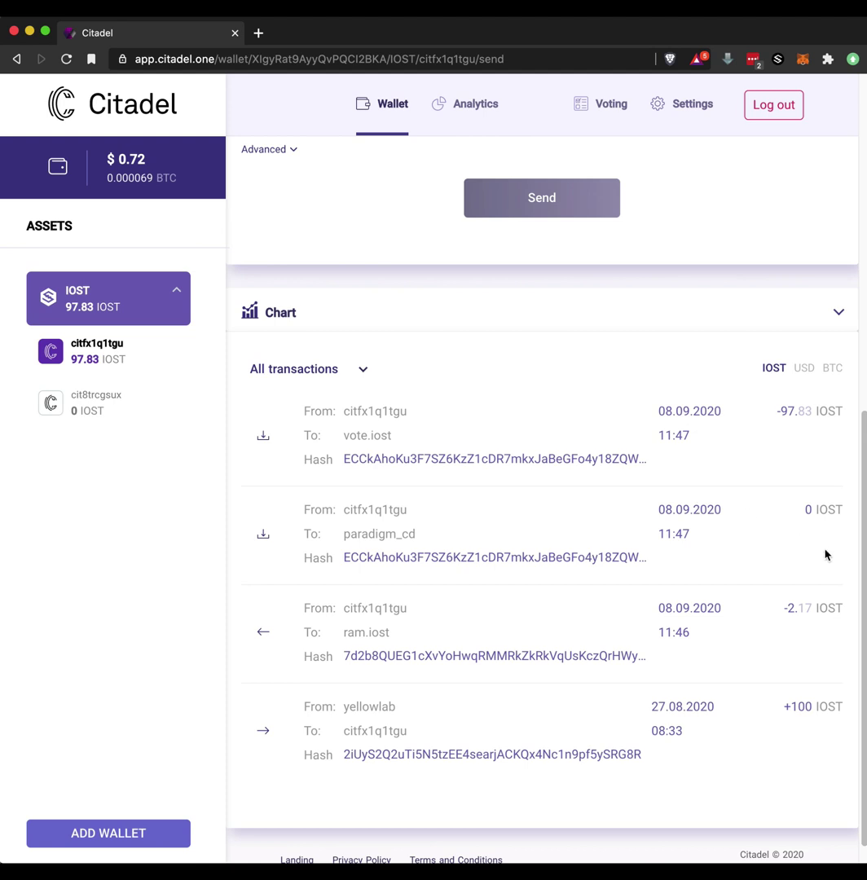
click(861, 634)
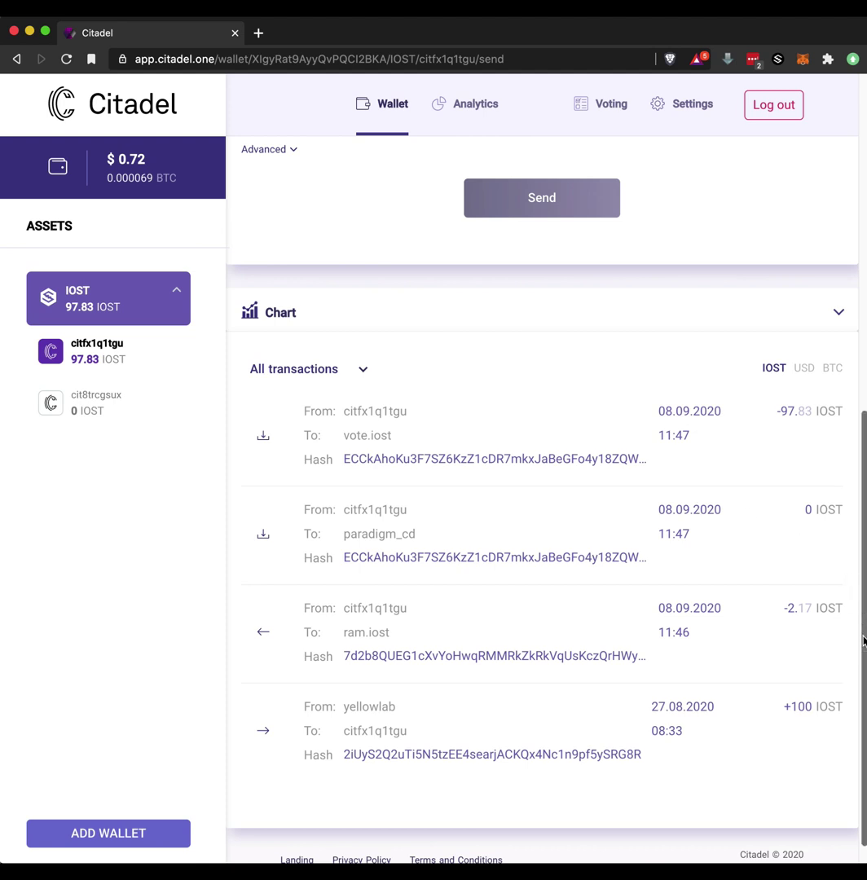
drag(859, 670, 852, 243)
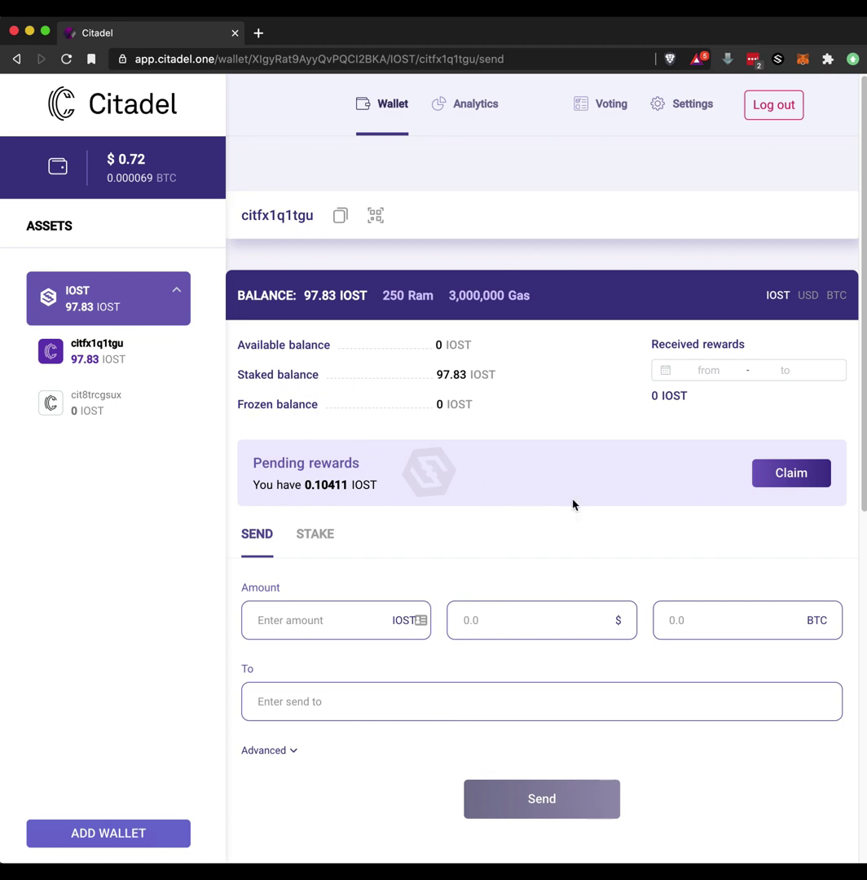
Claim the 0.10411 IOST pending rewards, confirming with the wallet password
click(782, 478)
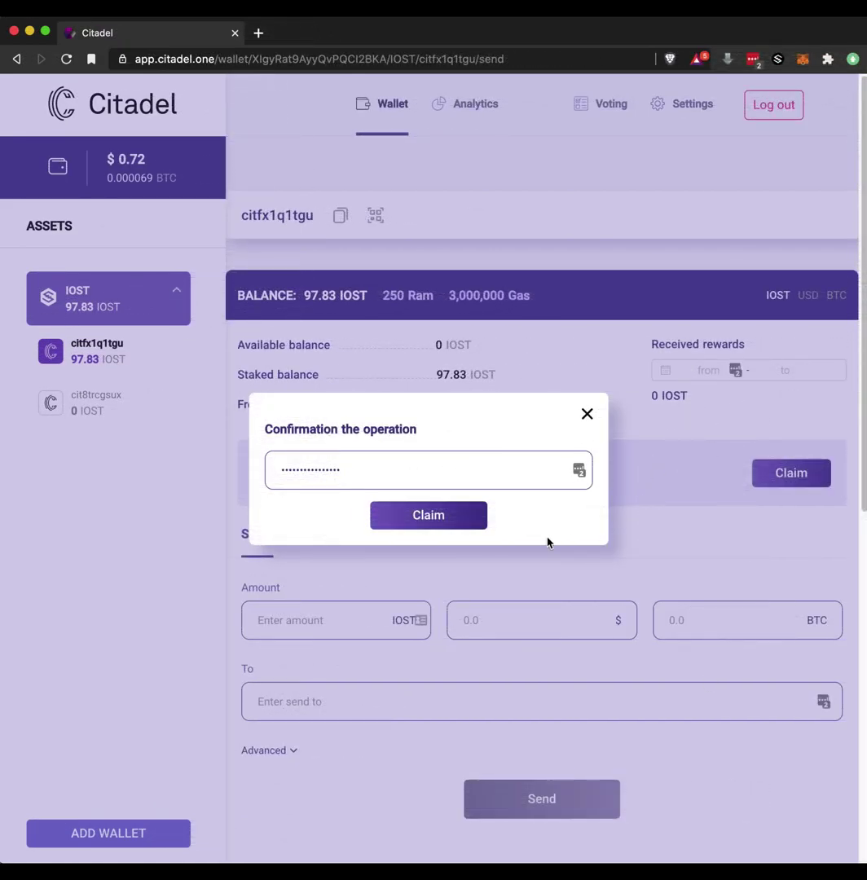
click(432, 525)
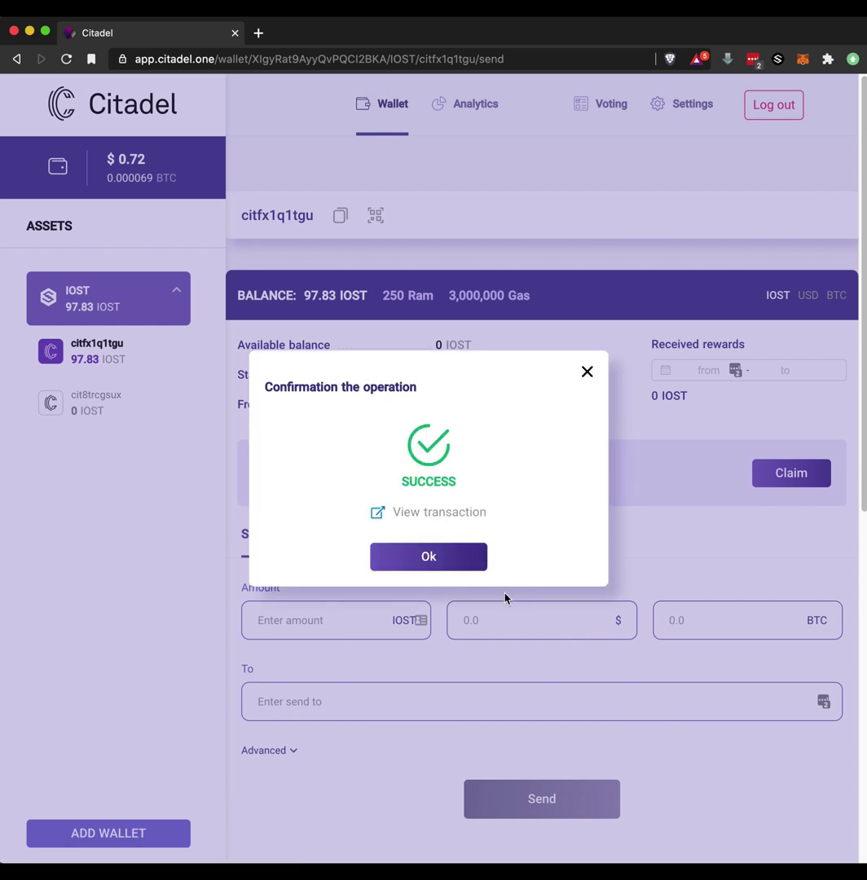
click(428, 557)
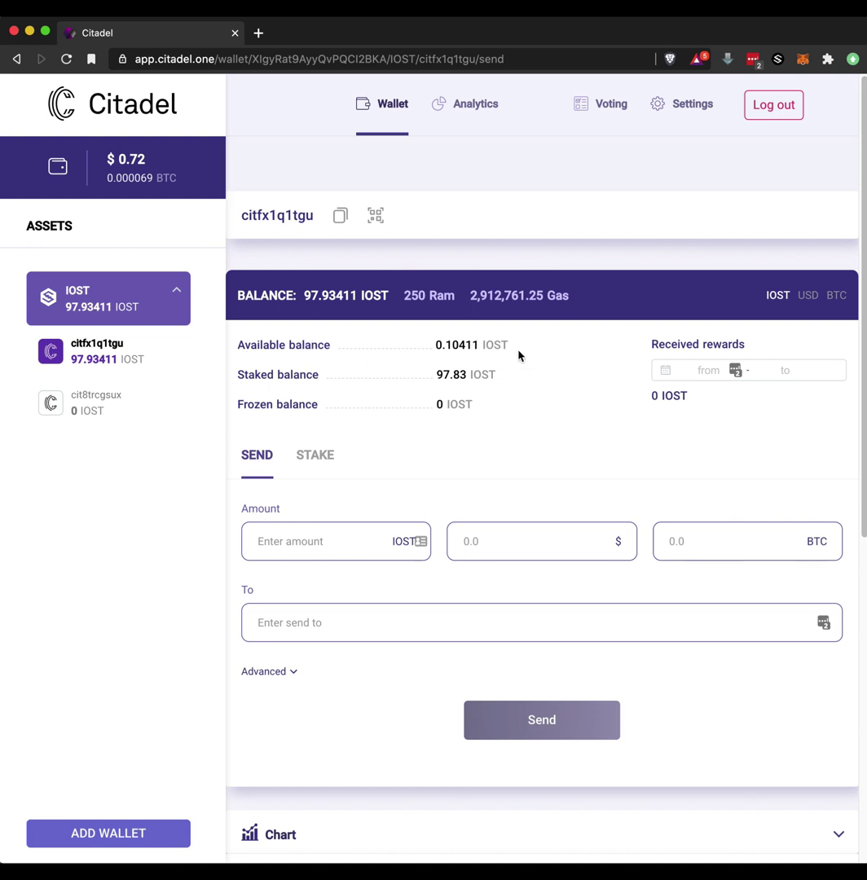
Check the balances: 97.93411 IOST total, 0.10411 available, 97.83 staked
drag(242, 377, 517, 379)
click(517, 385)
drag(242, 379, 268, 375)
click(544, 401)
Stake the maximum 98.83% (253.5336331 IOST) with the Citadel node
click(316, 458)
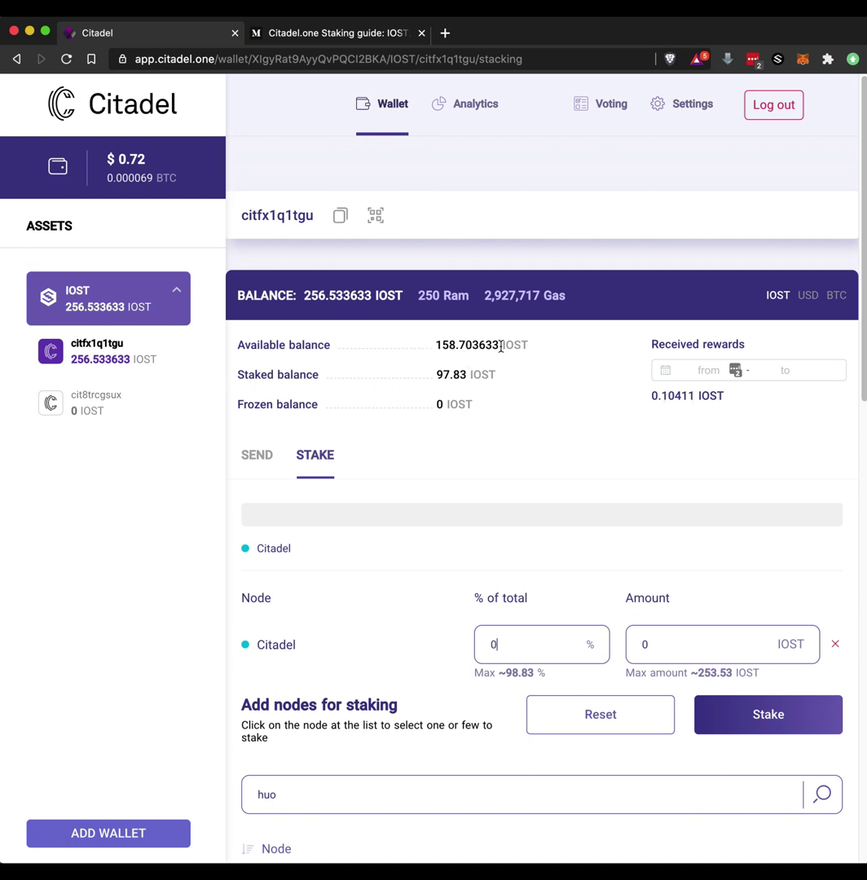
click(526, 673)
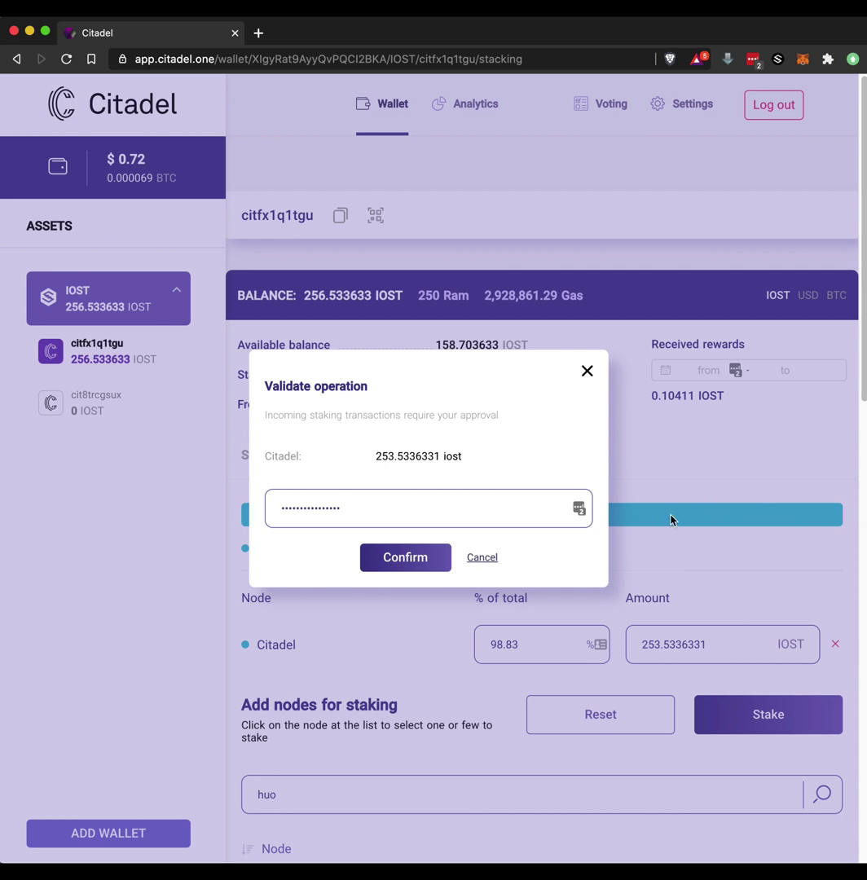
Confirm the staking operation, leaving 253.533633 IOST staked and 3 IOST available
click(406, 559)
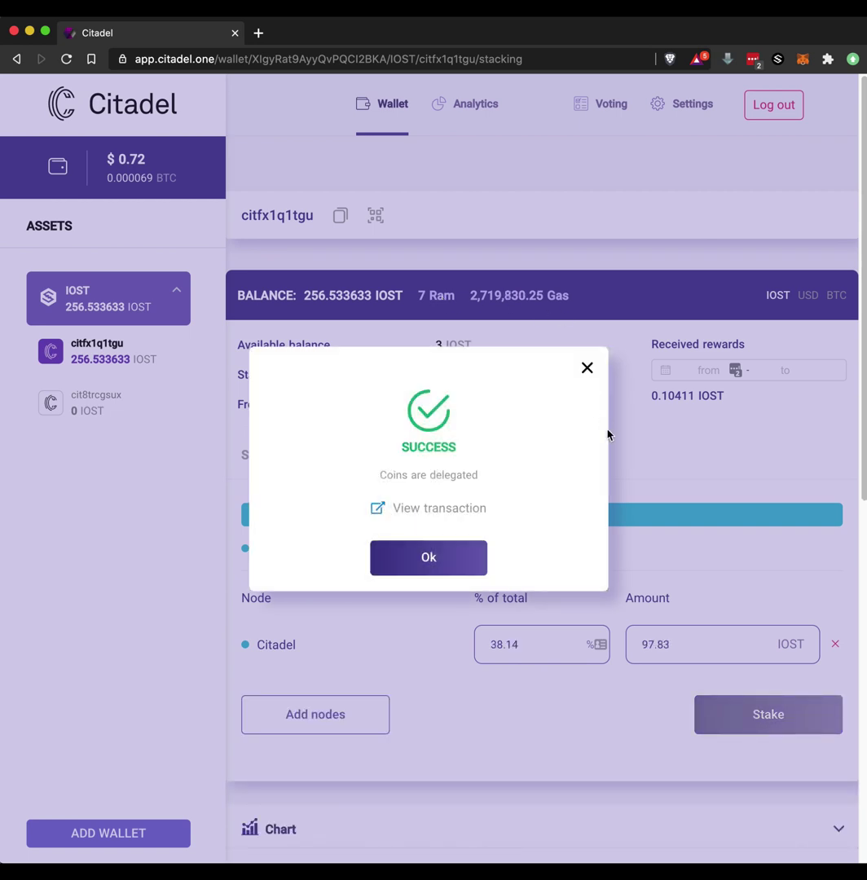
click(426, 567)
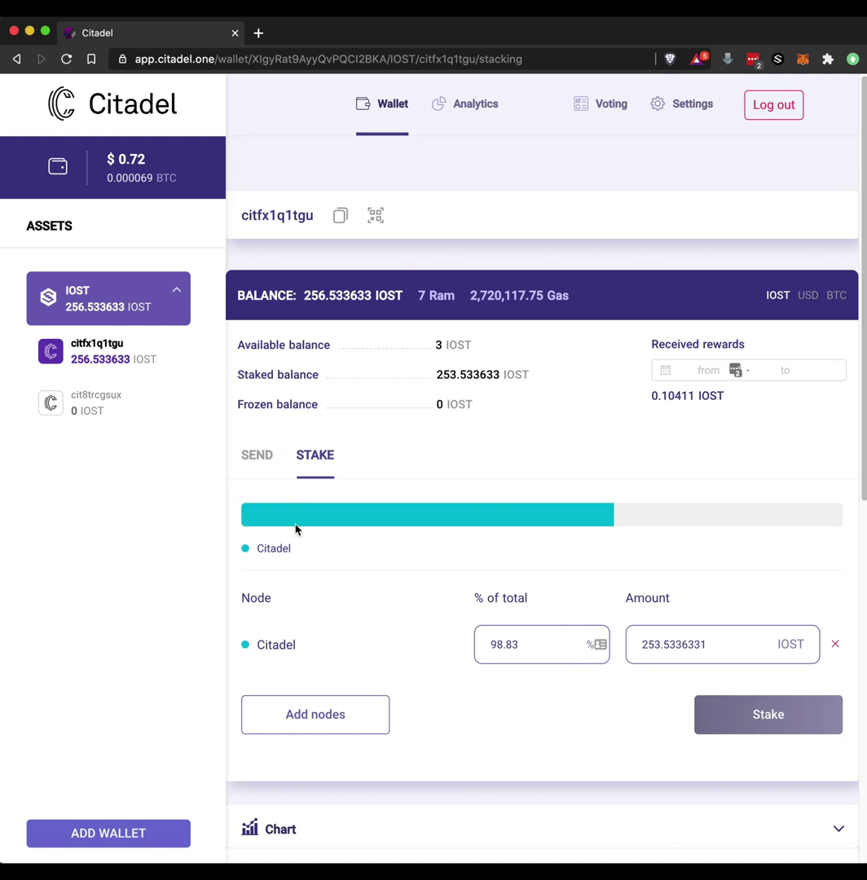
click(258, 461)
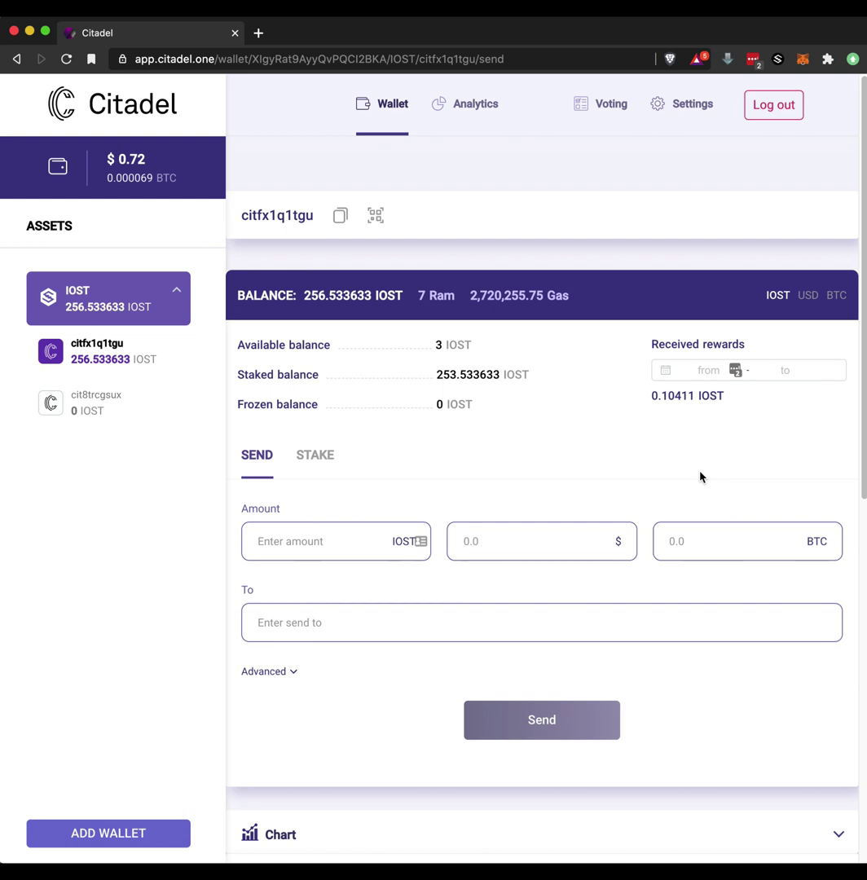
click(314, 457)
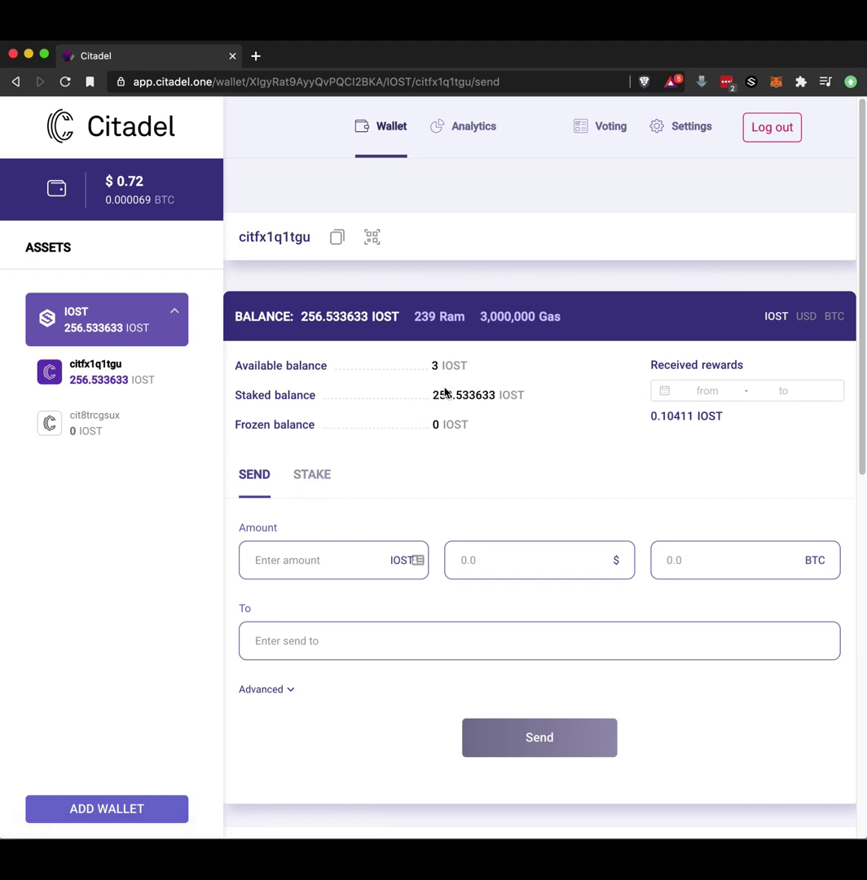
Open the staking allocation and remove the Citadel node from it
click(322, 479)
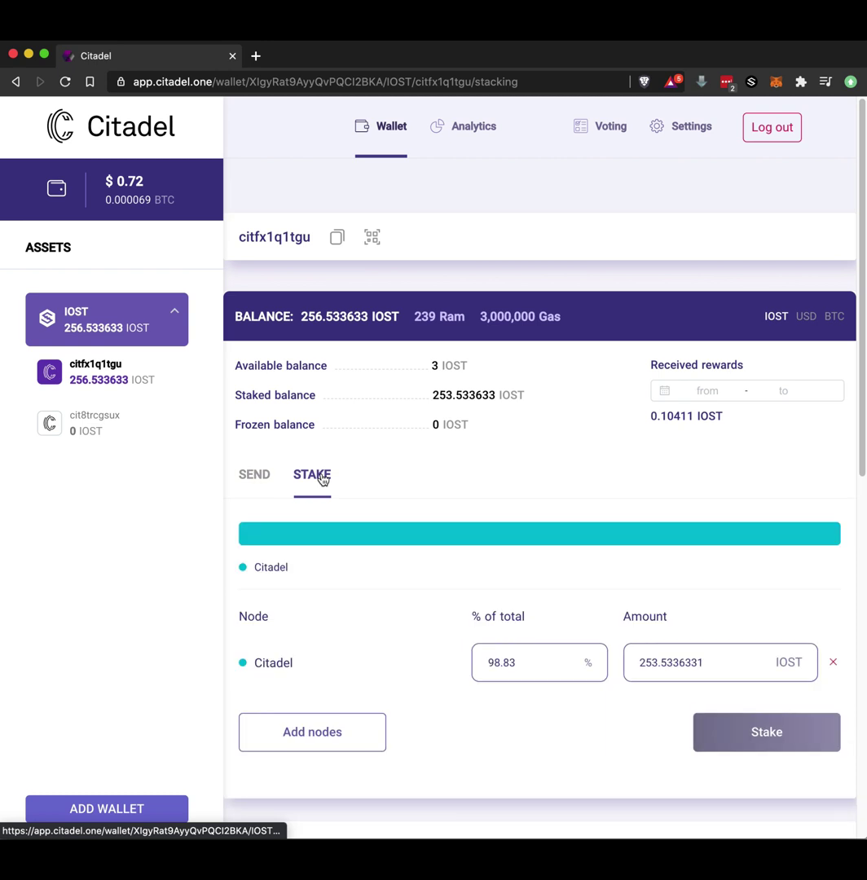
click(833, 664)
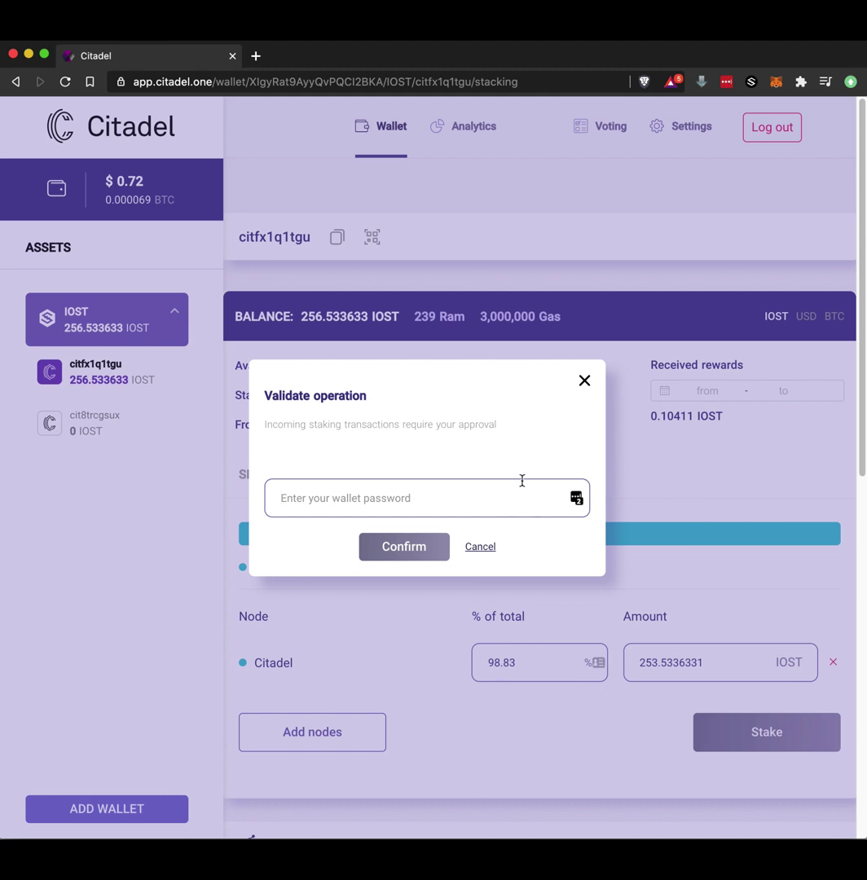
Paste the wallet password and approve unstaking all 253.533633 IOST, leaving it frozen
right_click(292, 497)
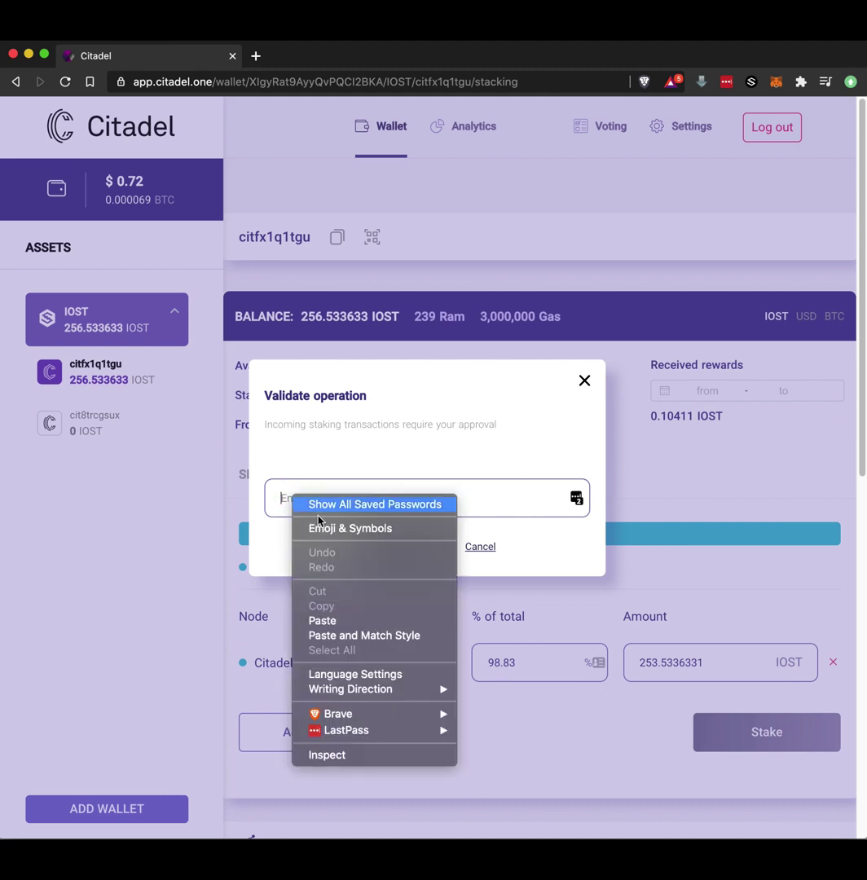
click(346, 619)
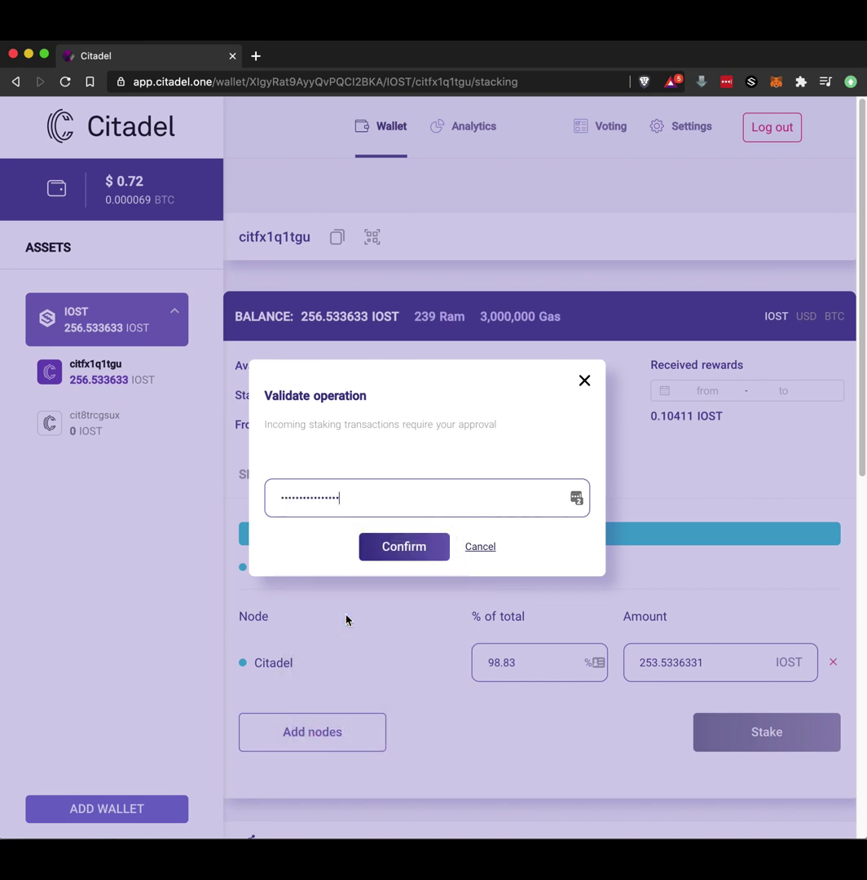
click(415, 547)
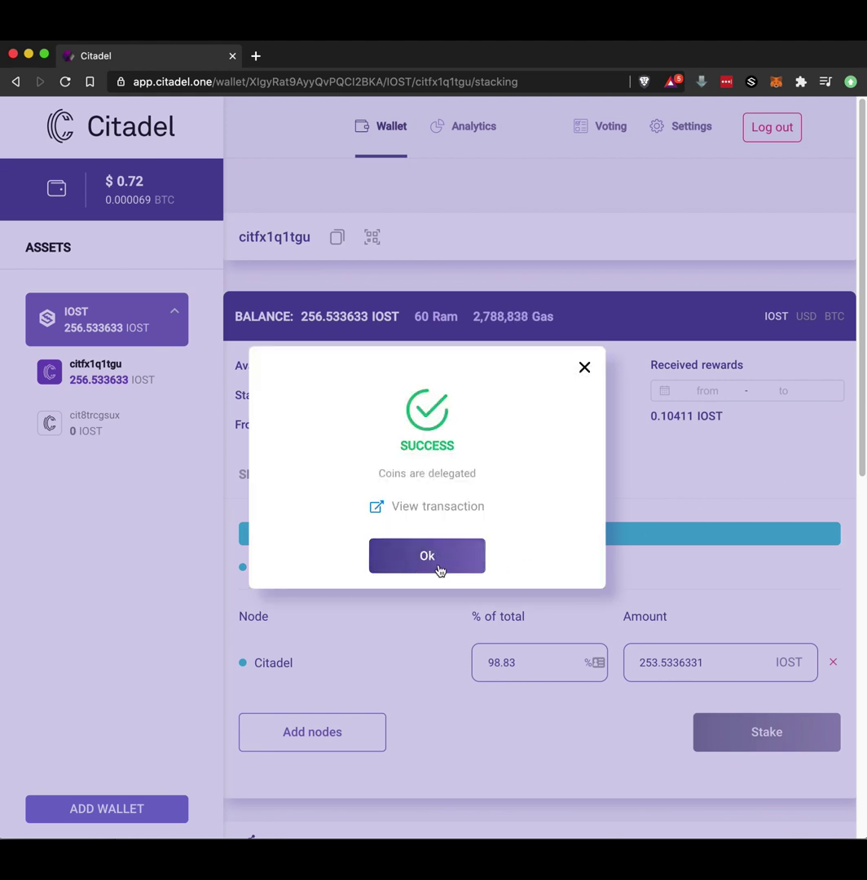
click(438, 566)
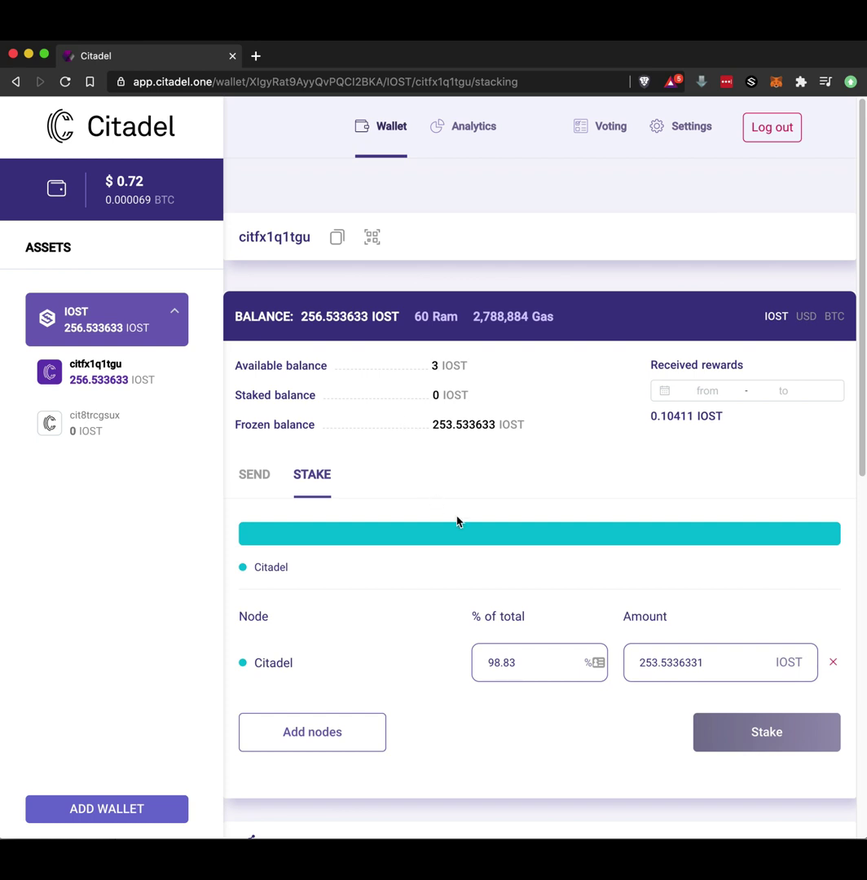
Set the Citadel node's allocation to 0% and 0 IOST with the Max ~0% hint
click(253, 476)
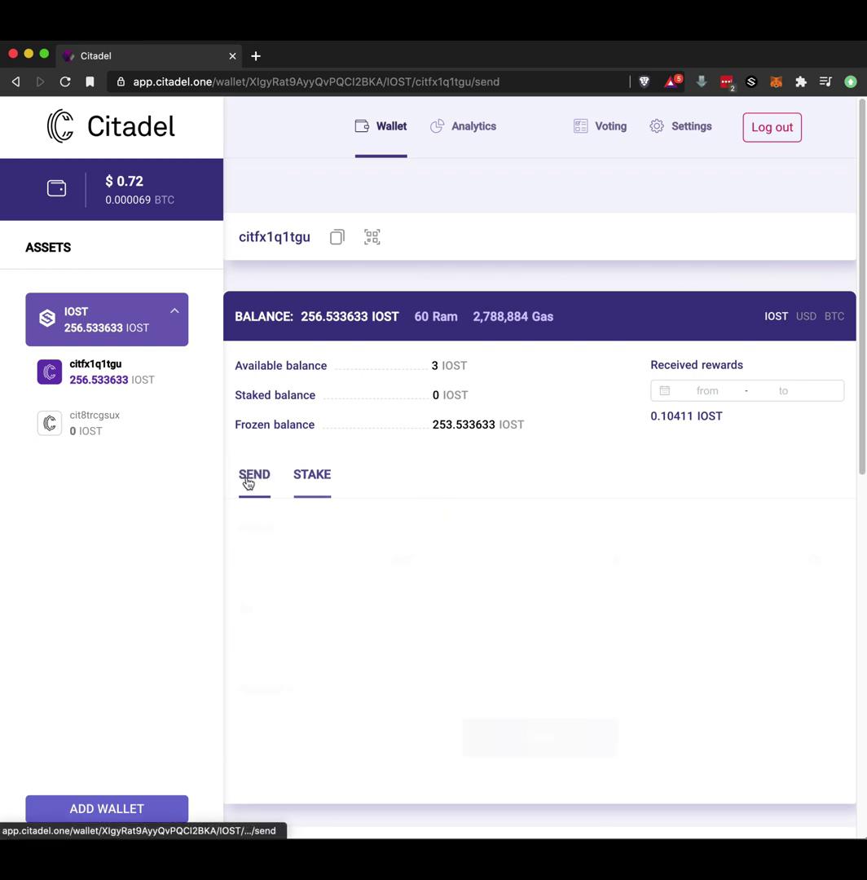
click(318, 481)
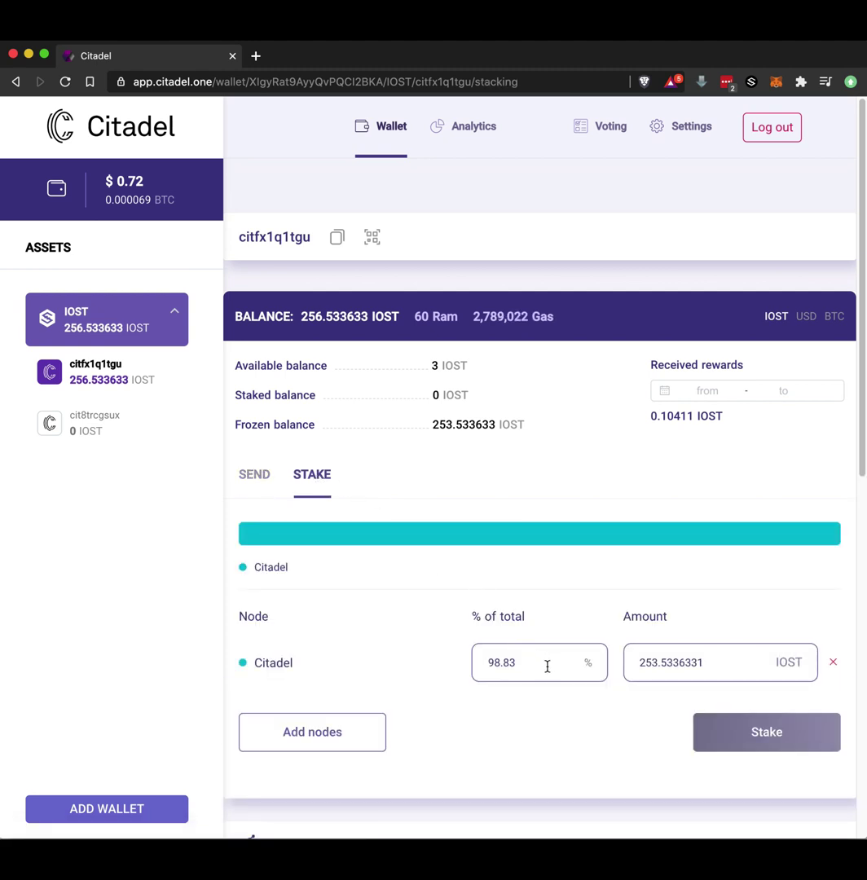
click(466, 661)
key(Right)
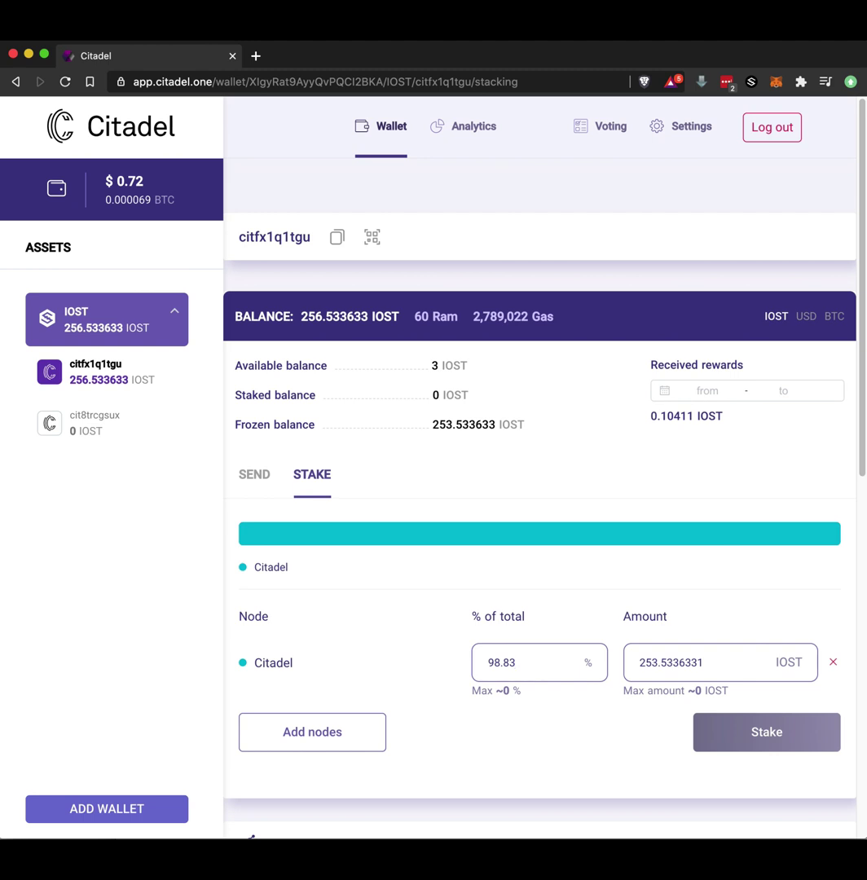
click(490, 691)
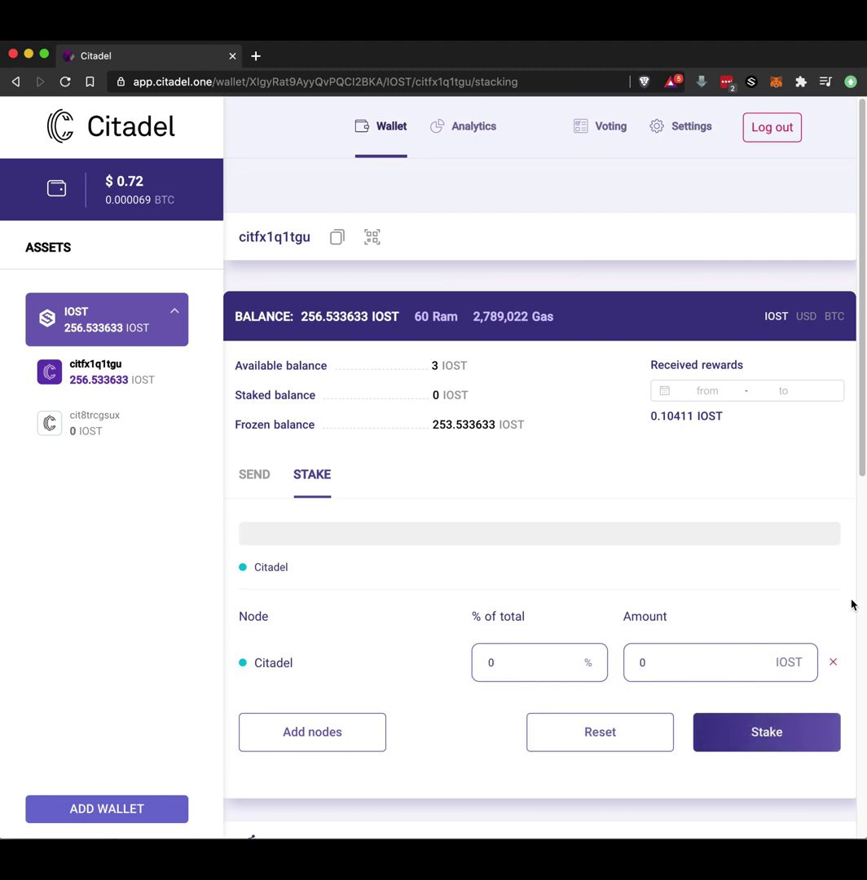
Check the latest transaction to confirm 253.533633 IOST frozen and none staked
drag(858, 466, 858, 569)
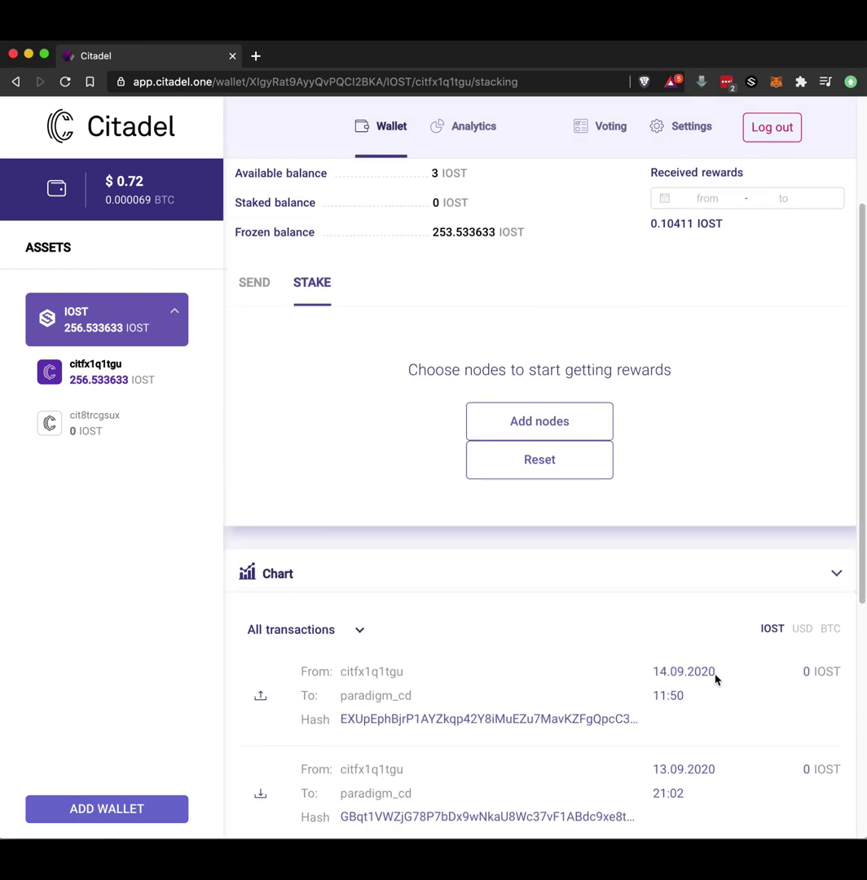
drag(715, 676, 651, 676)
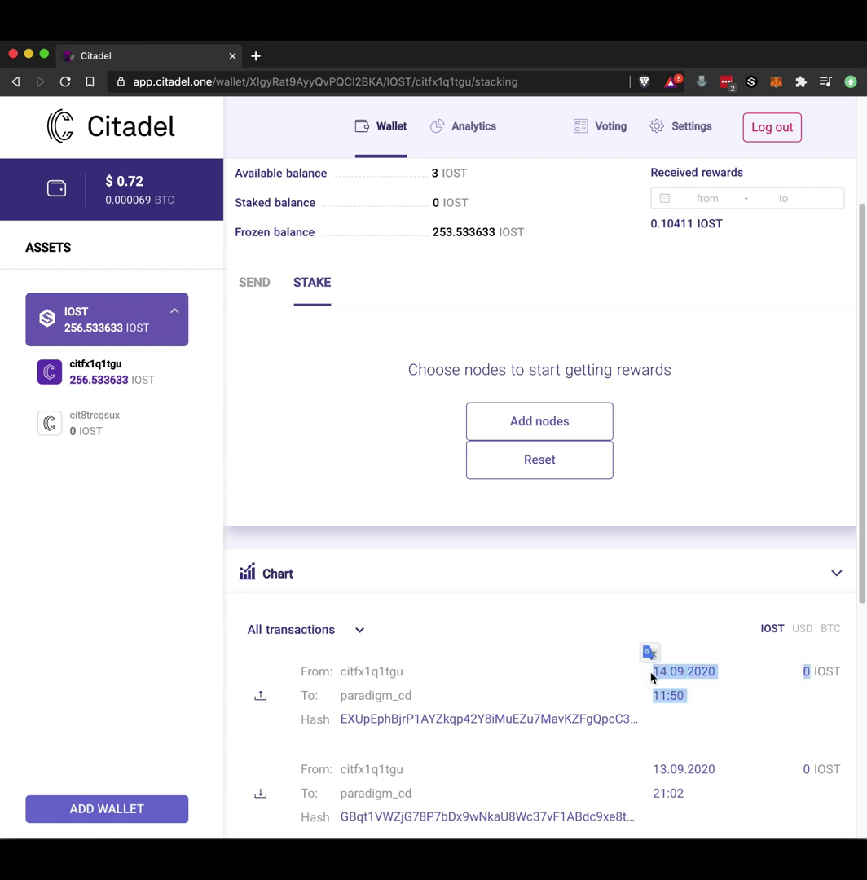
click(731, 658)
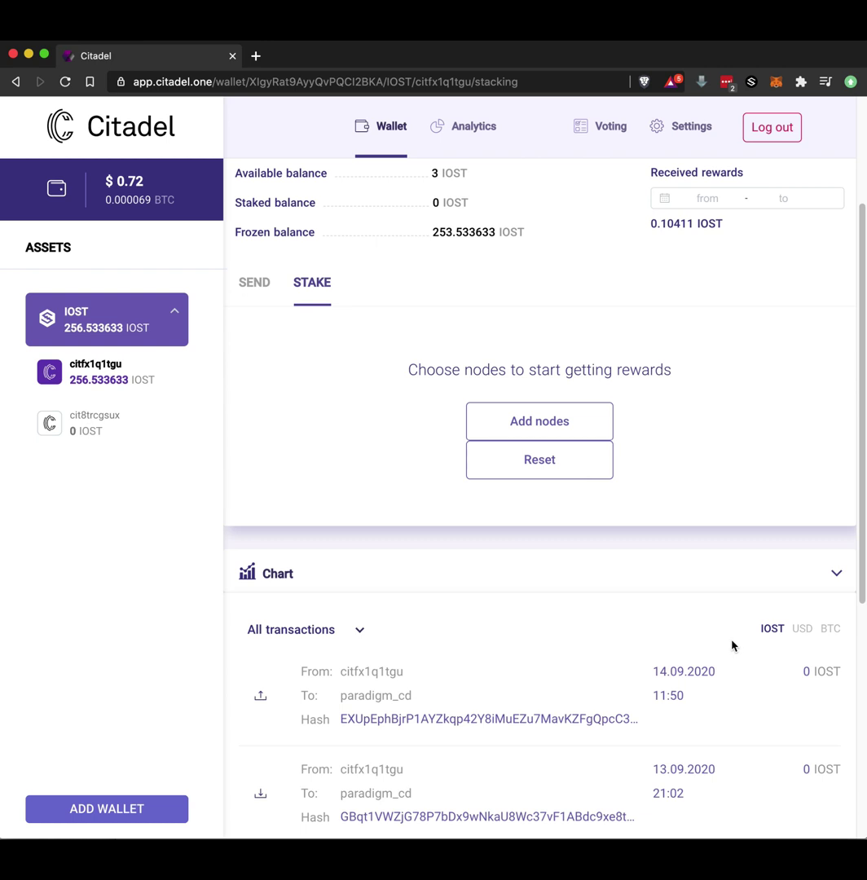
scroll(731, 645, up, 5)
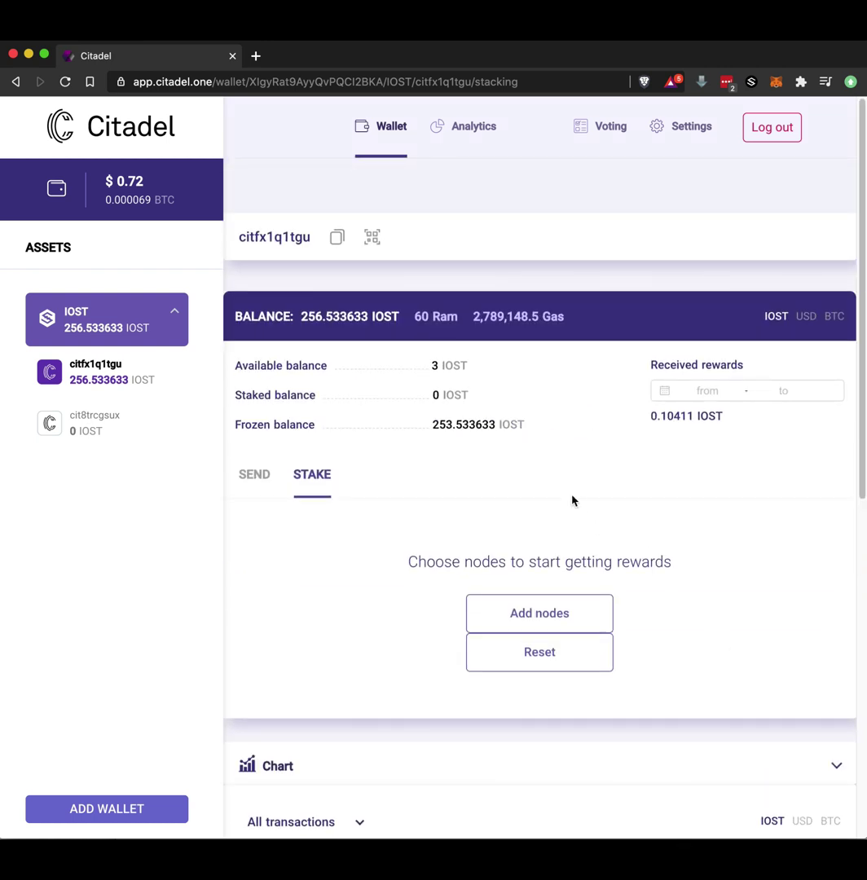